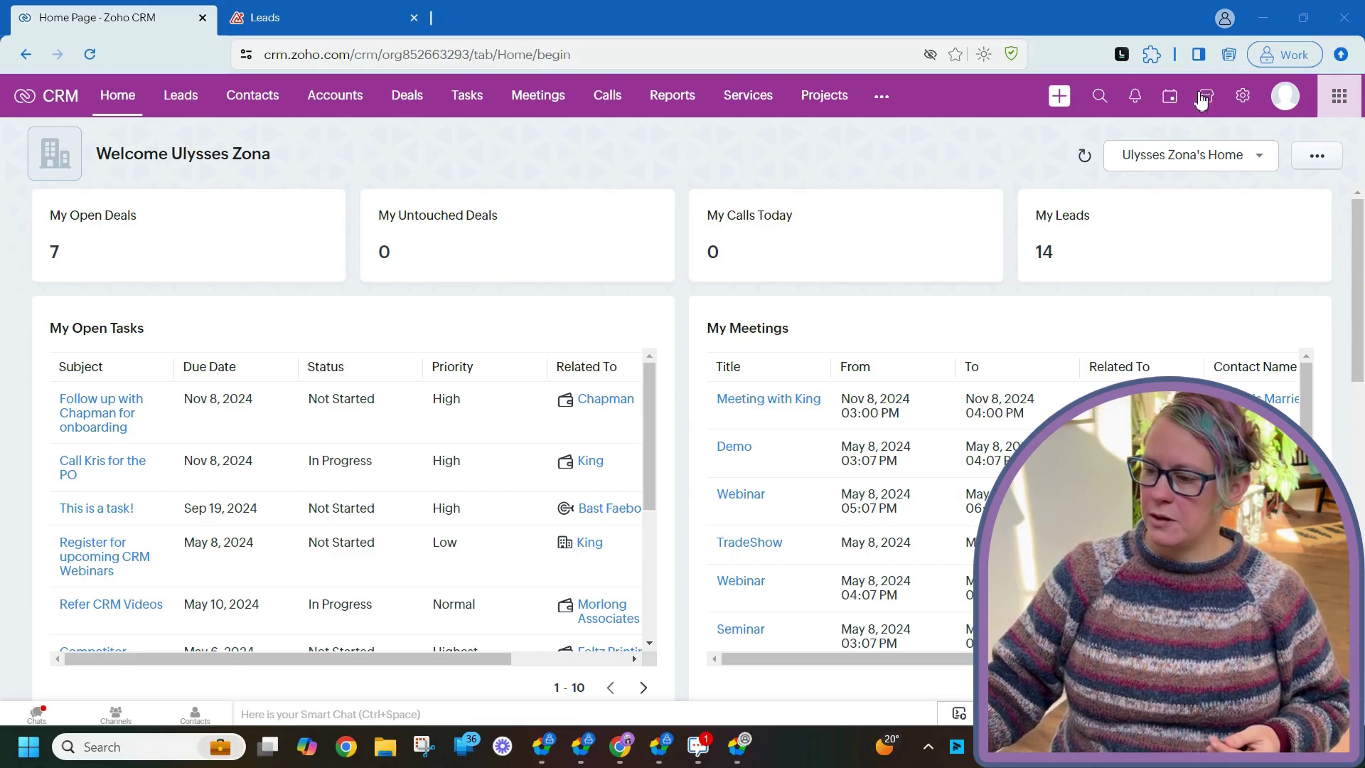
From Setup's Modules and Fields page, start a new custom module layout.
click(1242, 99)
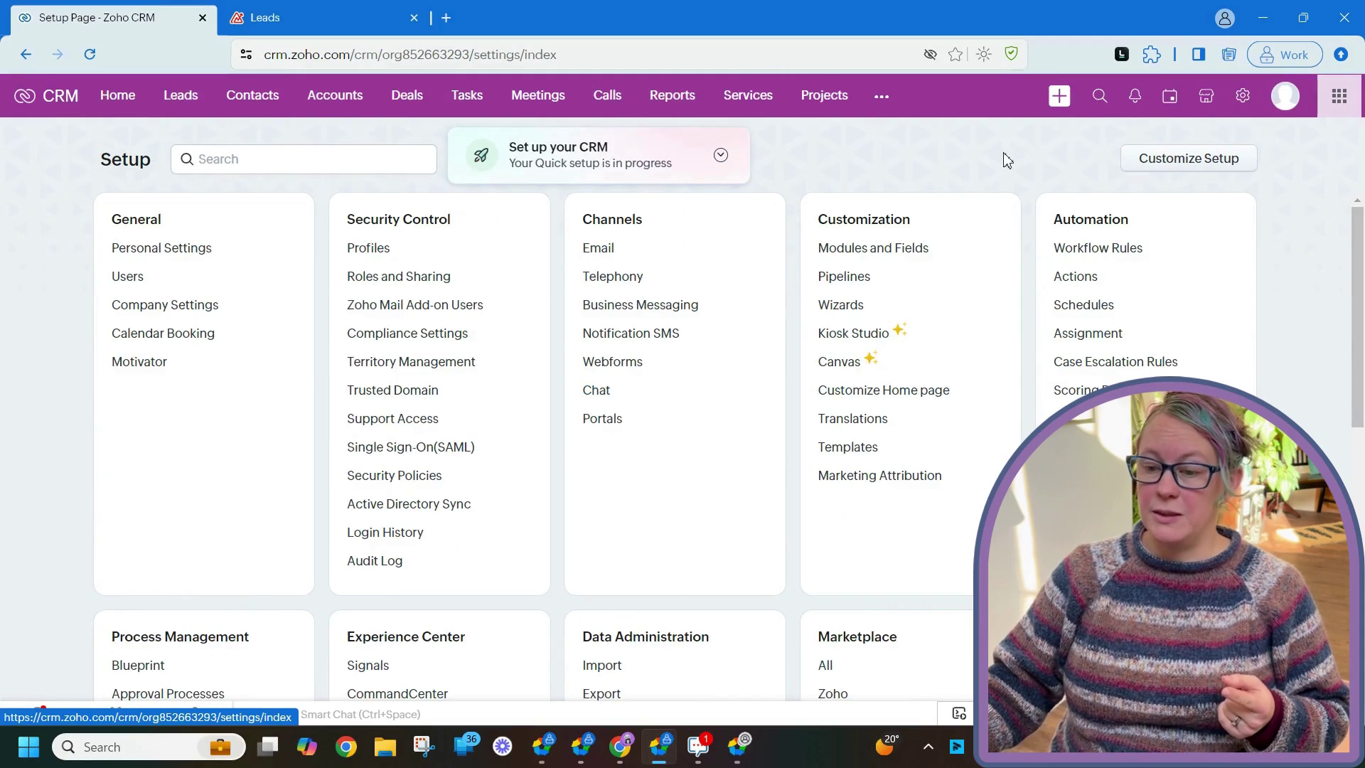
click(892, 249)
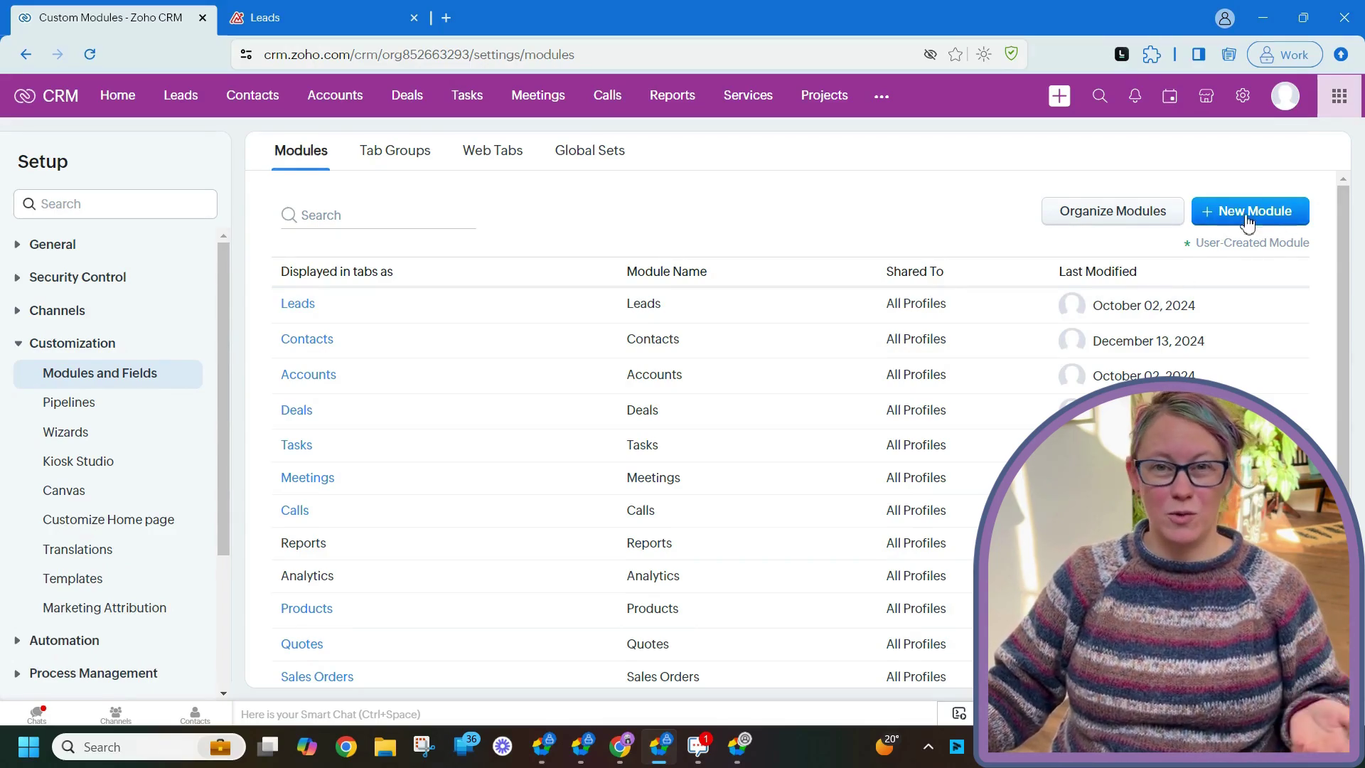
click(882, 100)
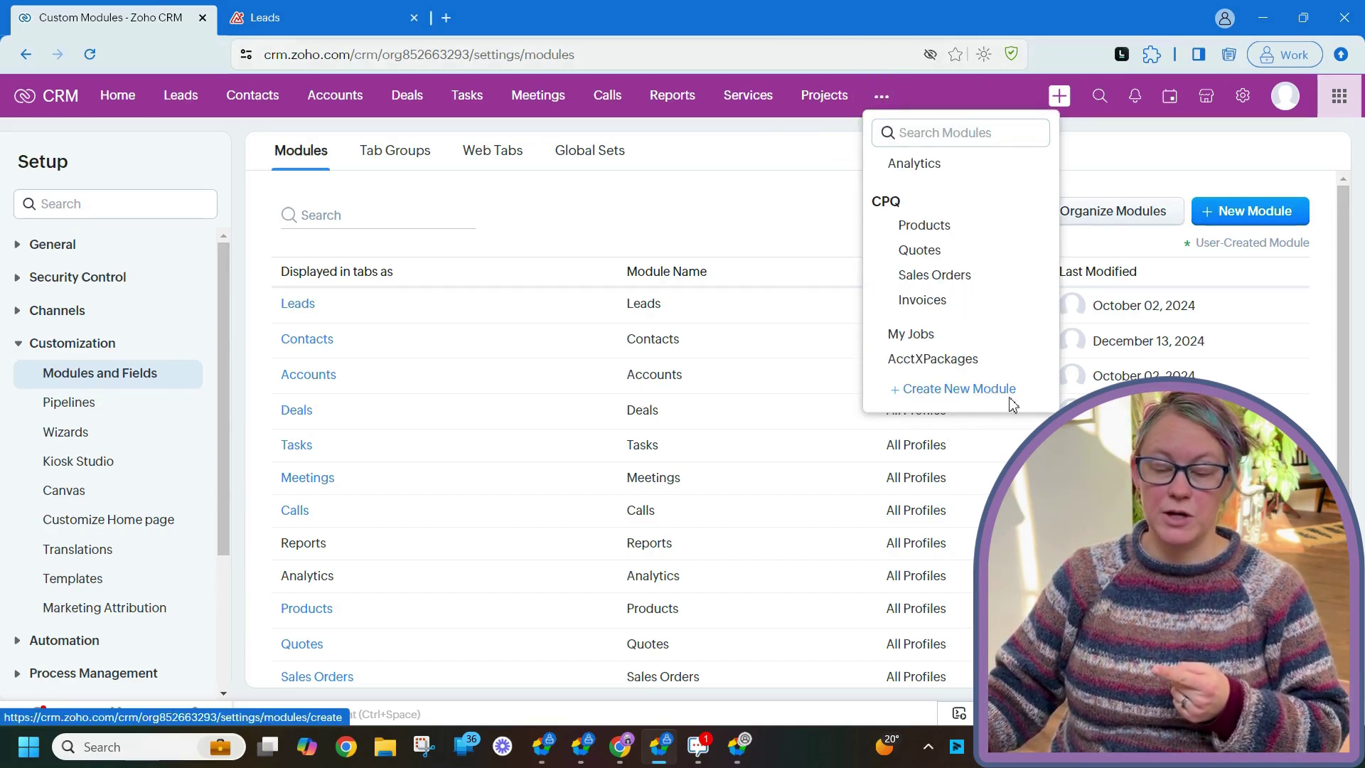
click(600, 221)
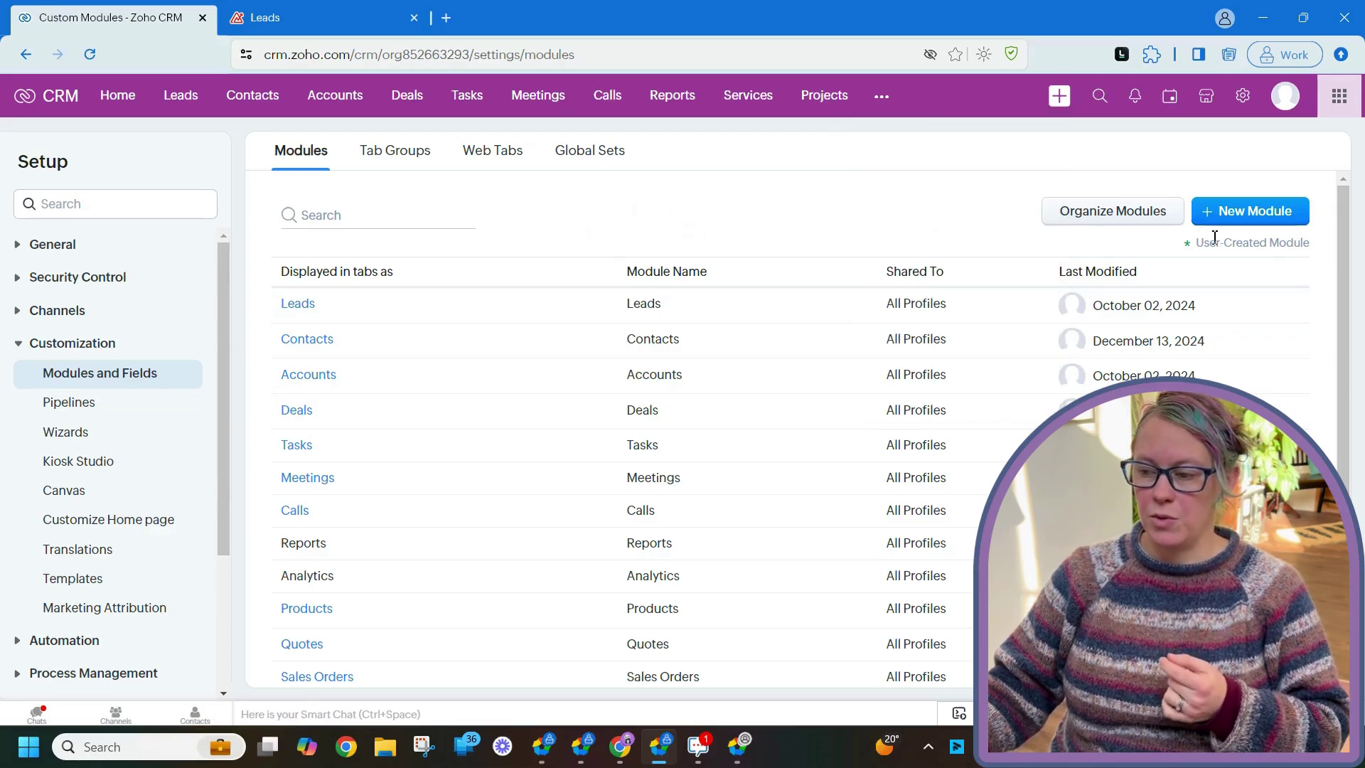
click(1262, 219)
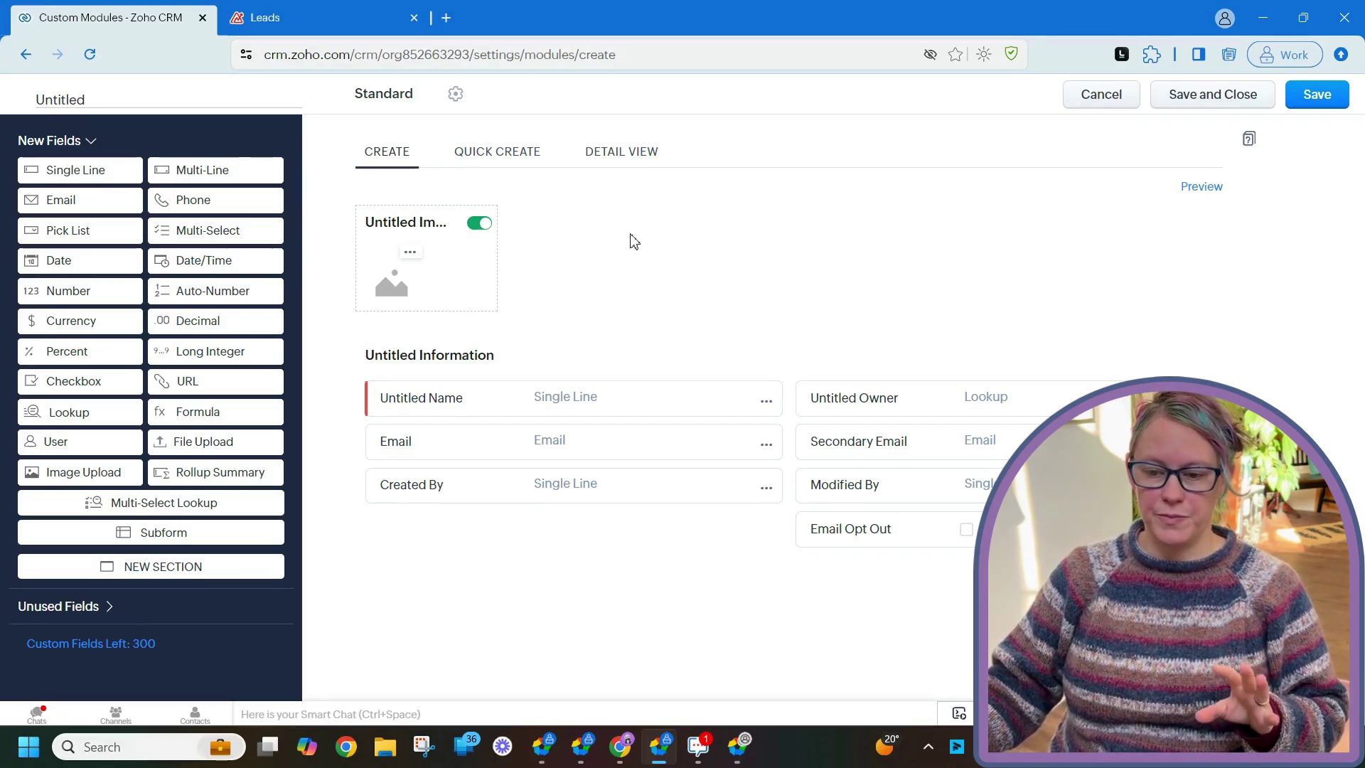
Set the module's plural name to 'Meeting Notes' and its singular name to 'Meeting Note'.
click(206, 101)
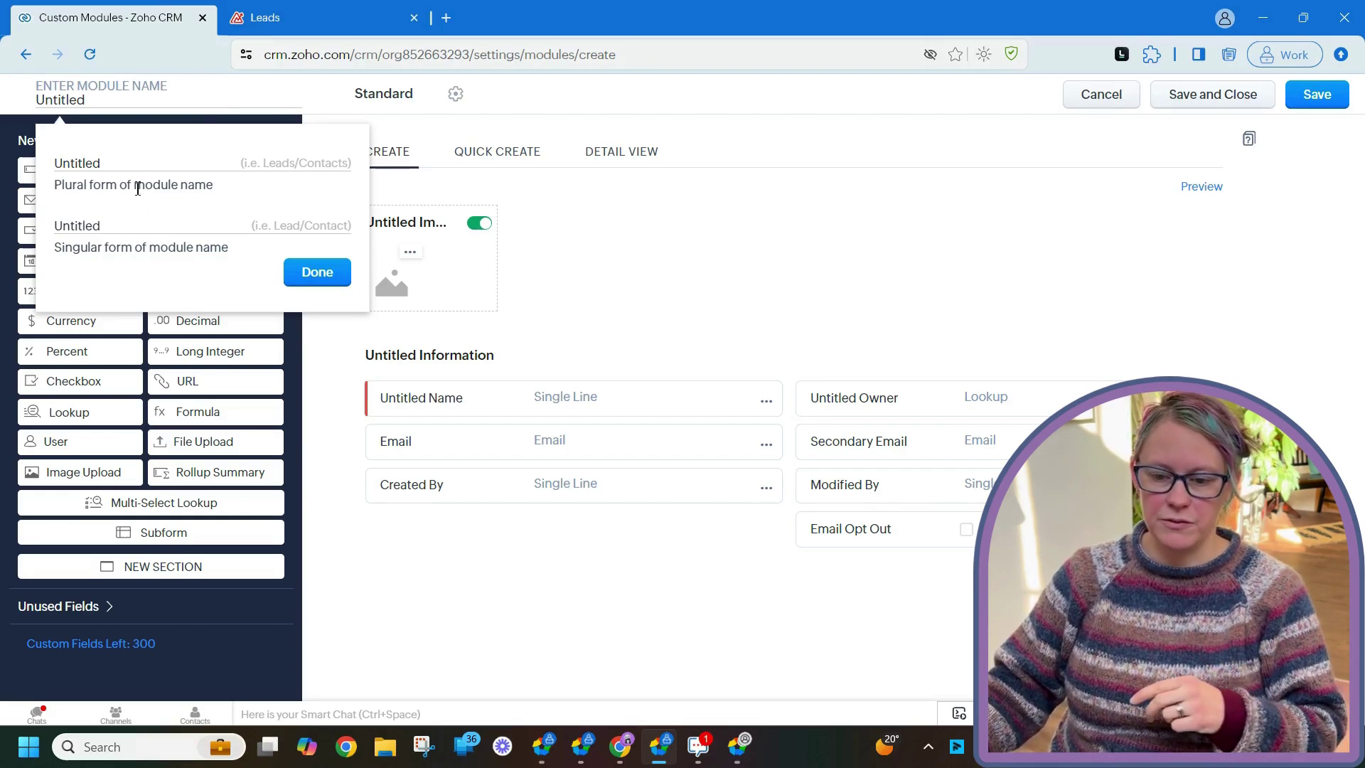
click(142, 162)
click(79, 164)
click(105, 161)
text(Meeting Notes)
key(Tab)
key(End)
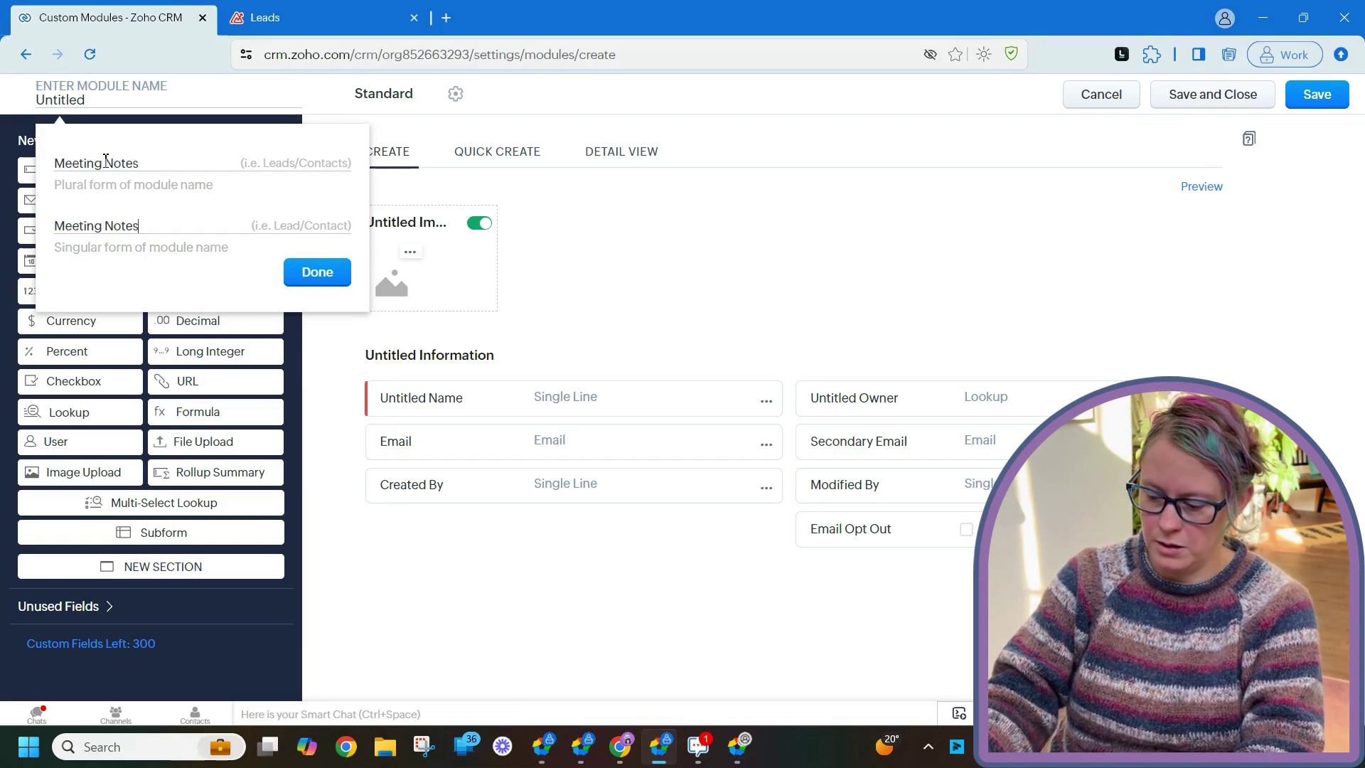
key(BackSpace)
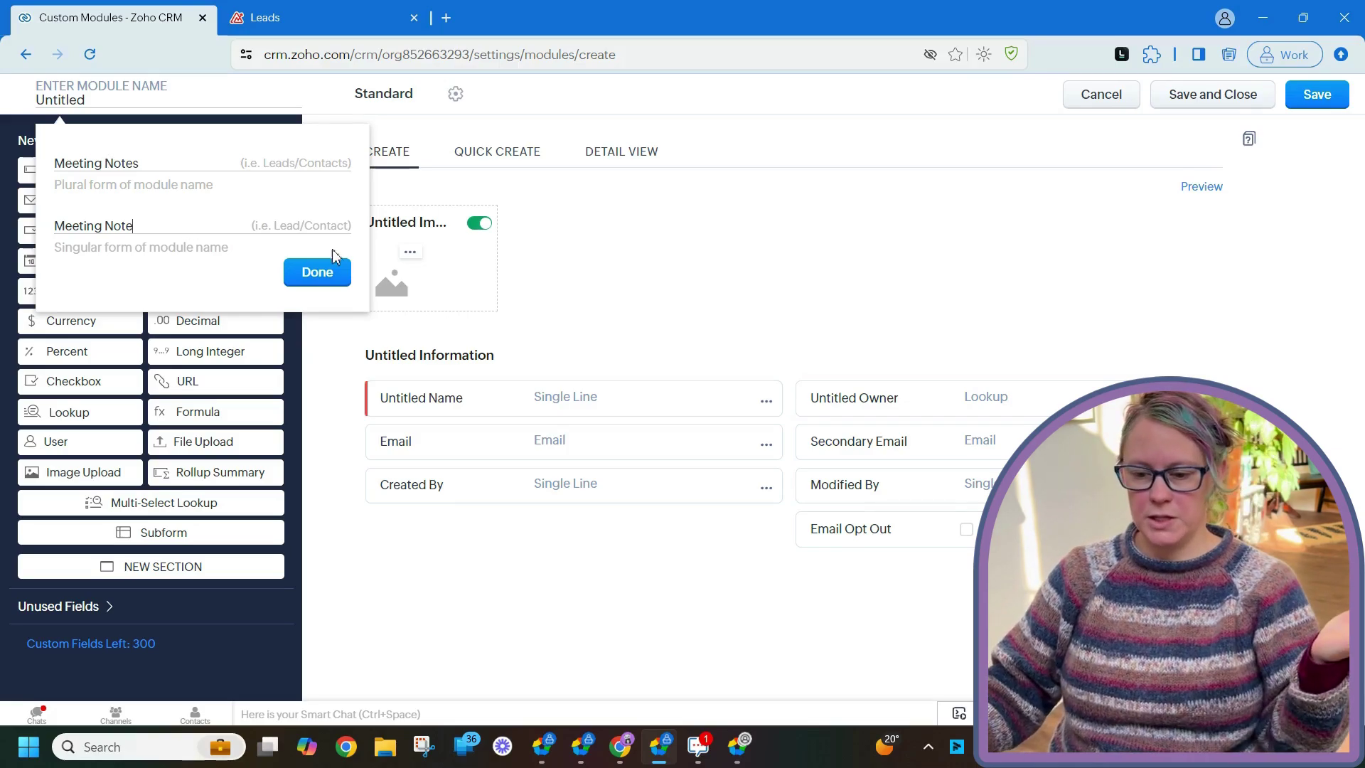
click(329, 277)
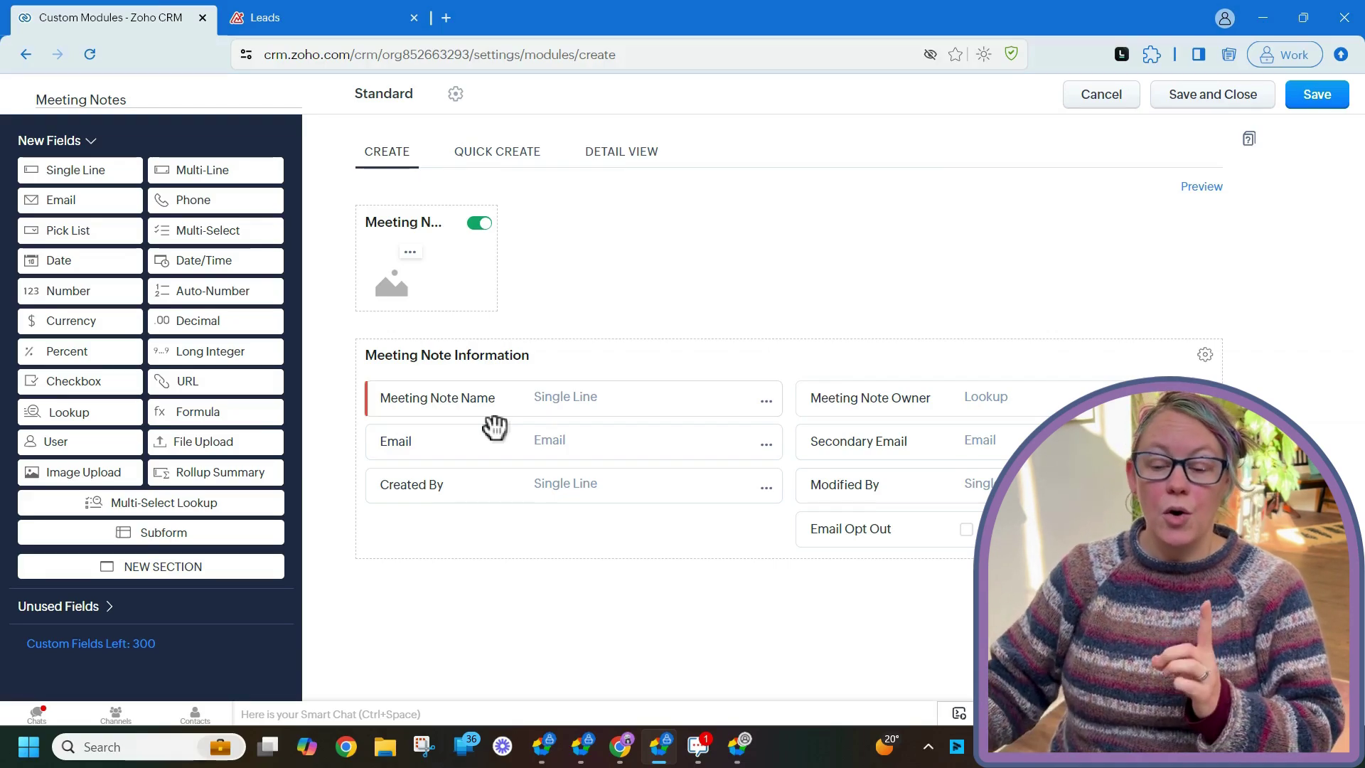
Make the name field an auto-number with prefix 'Meeting Note - ' starting at 001.
click(767, 402)
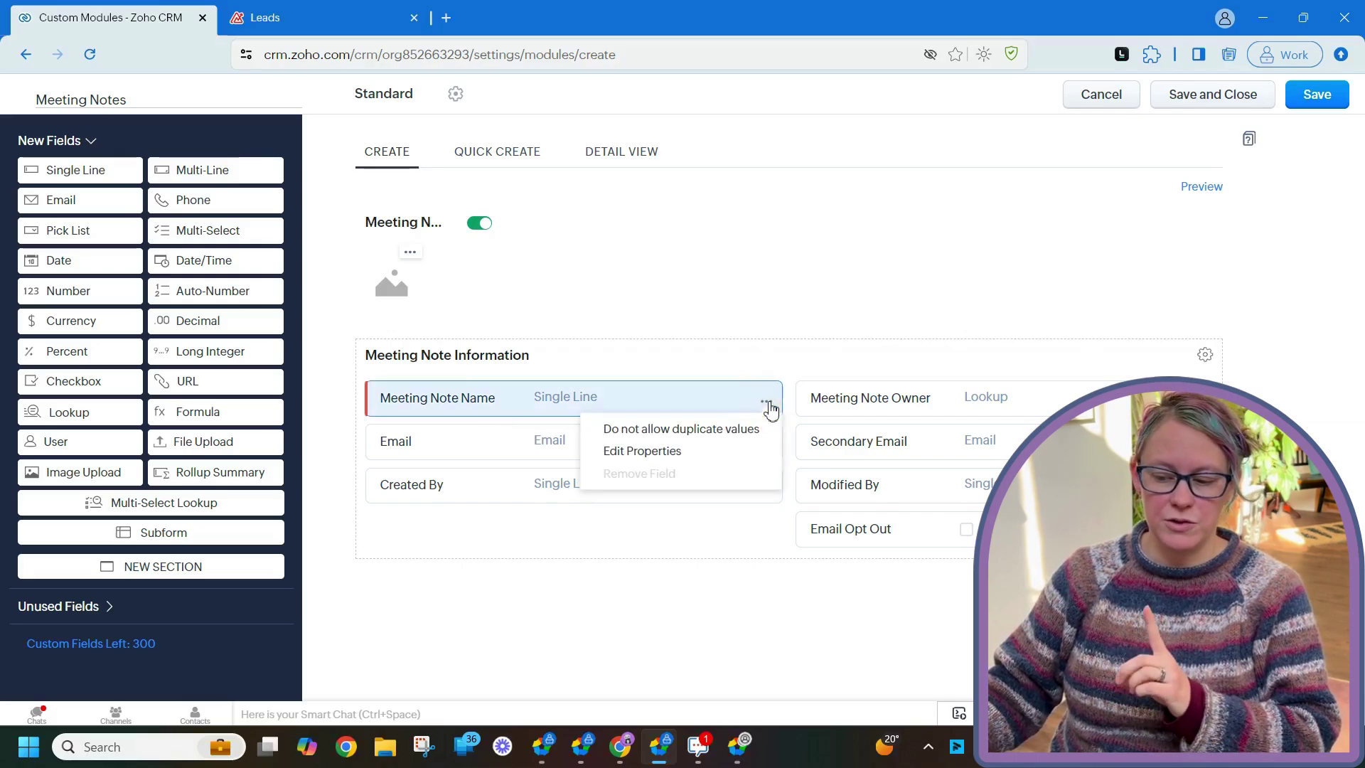
click(669, 451)
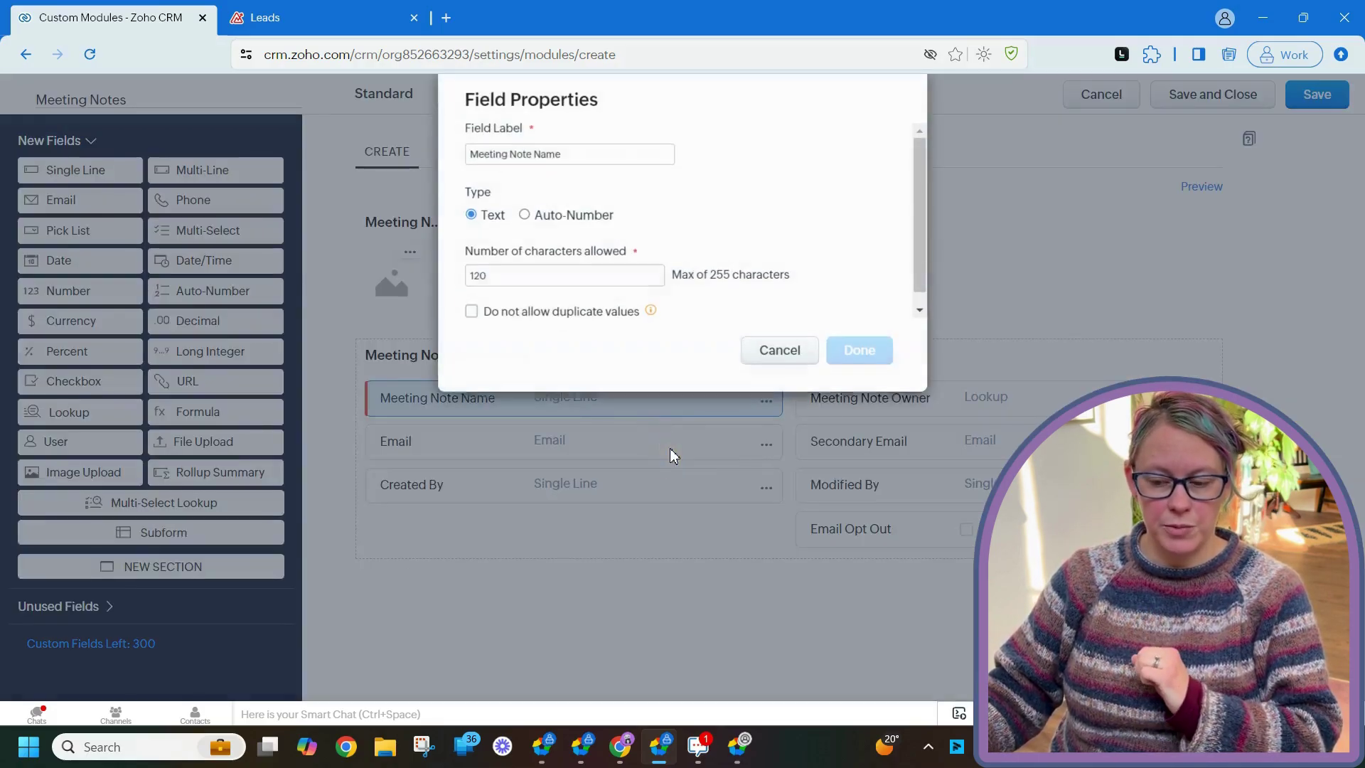
click(525, 218)
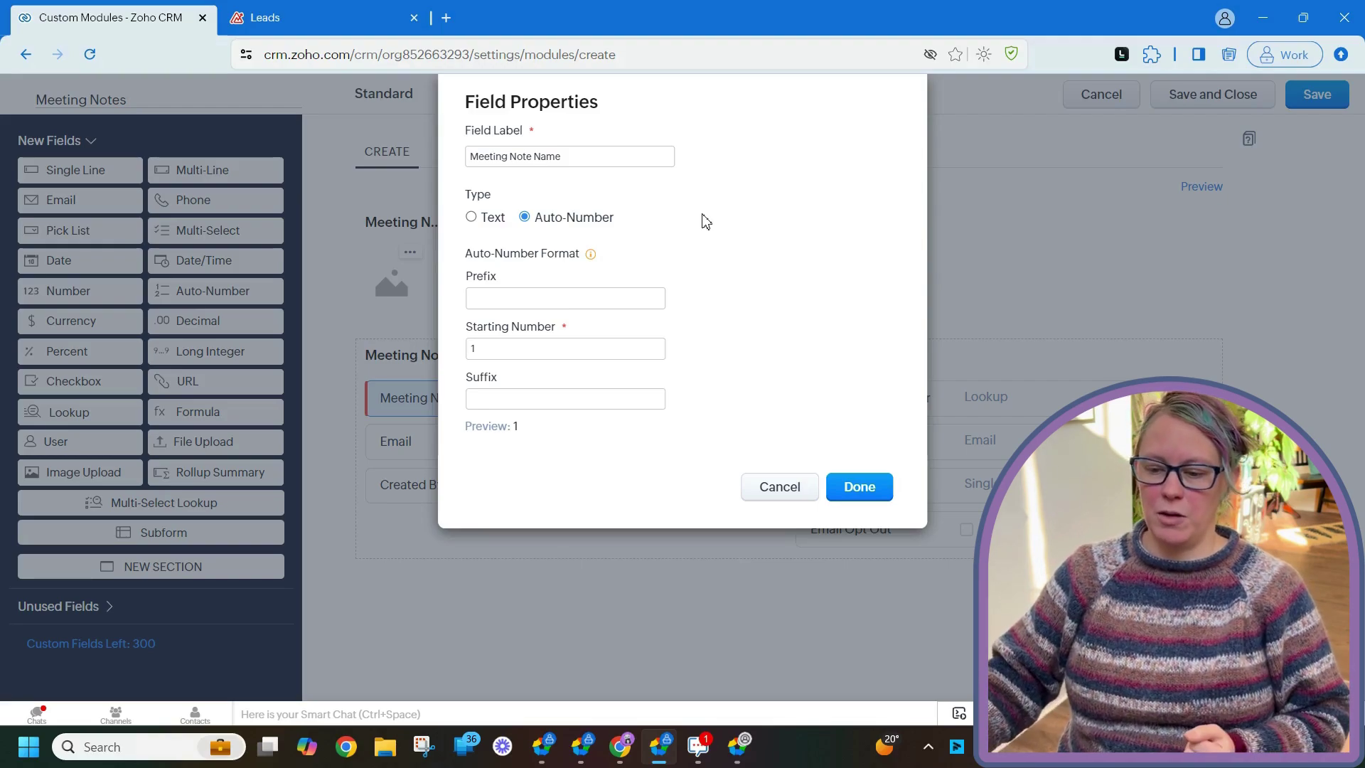
click(653, 299)
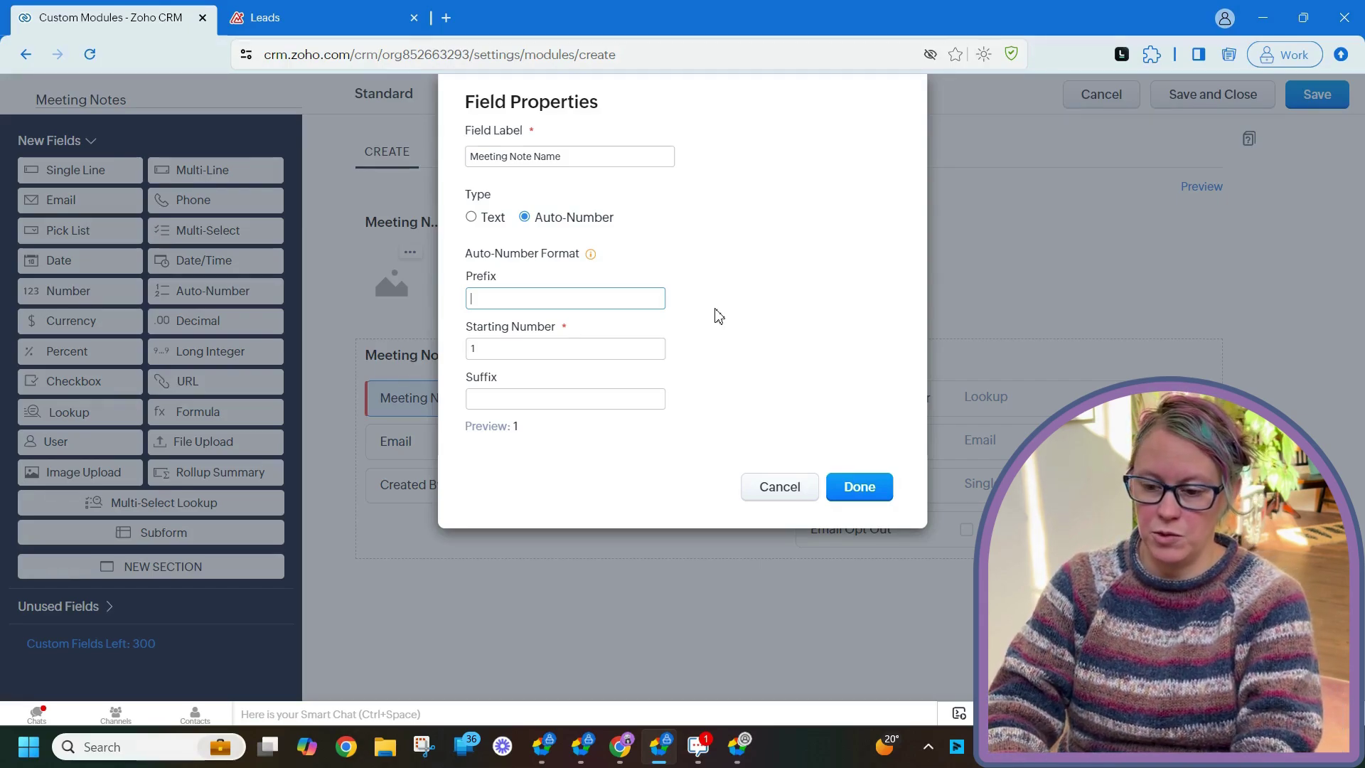
text(Meeting Note)
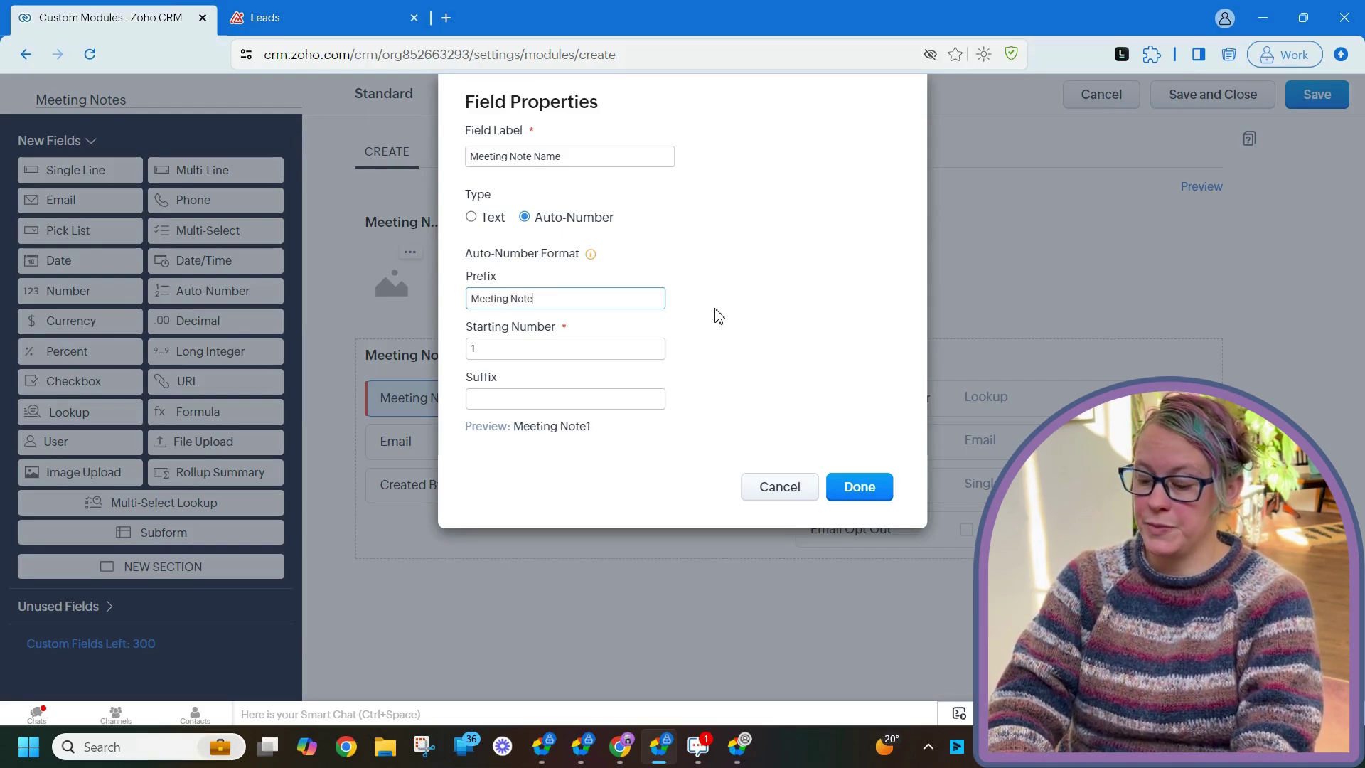
text( -)
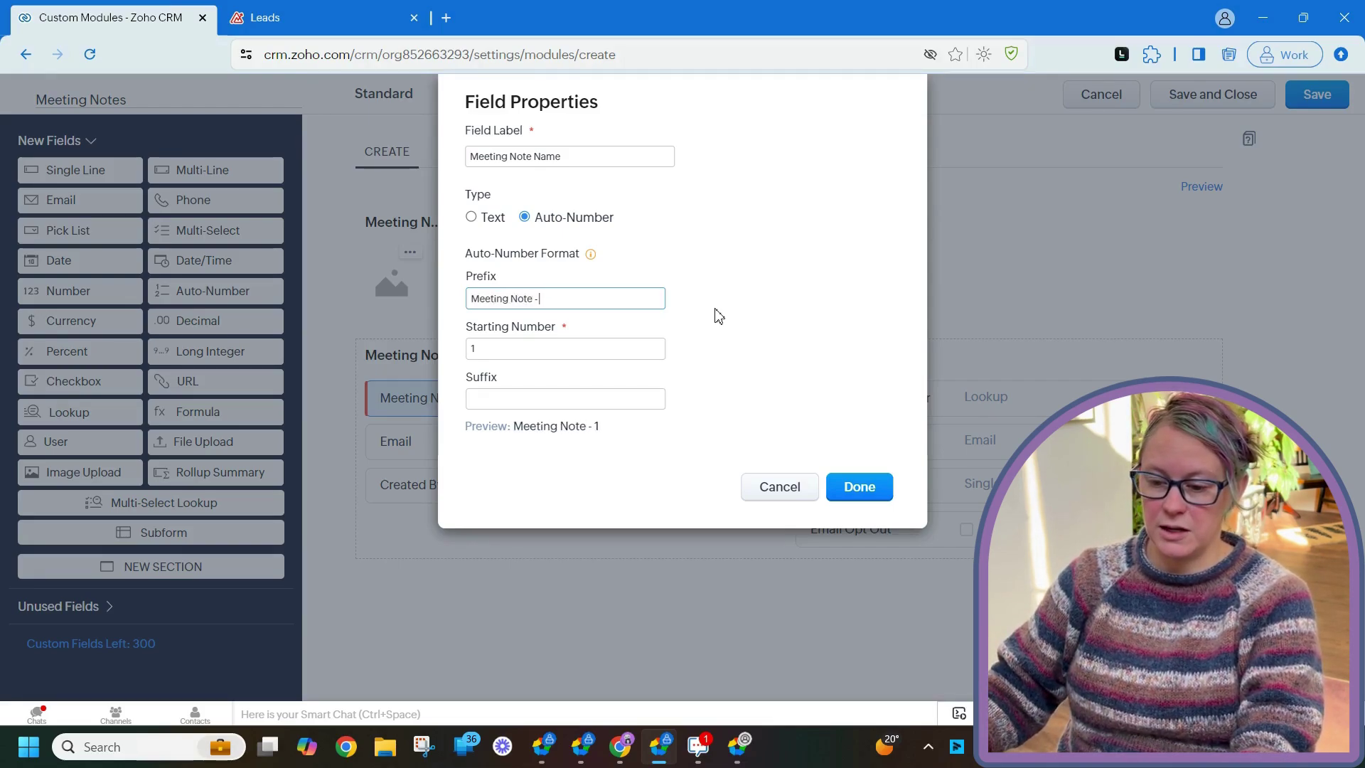
click(472, 348)
text(00)
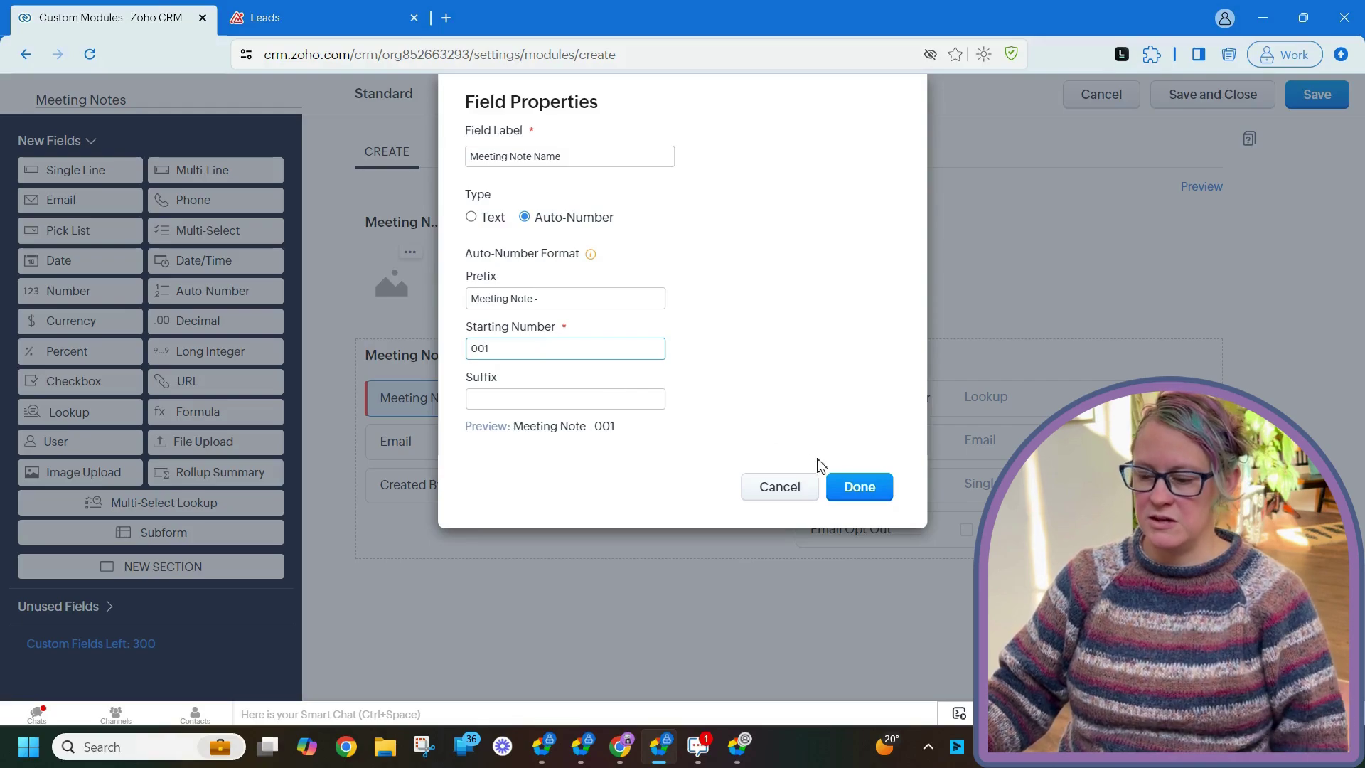
click(883, 486)
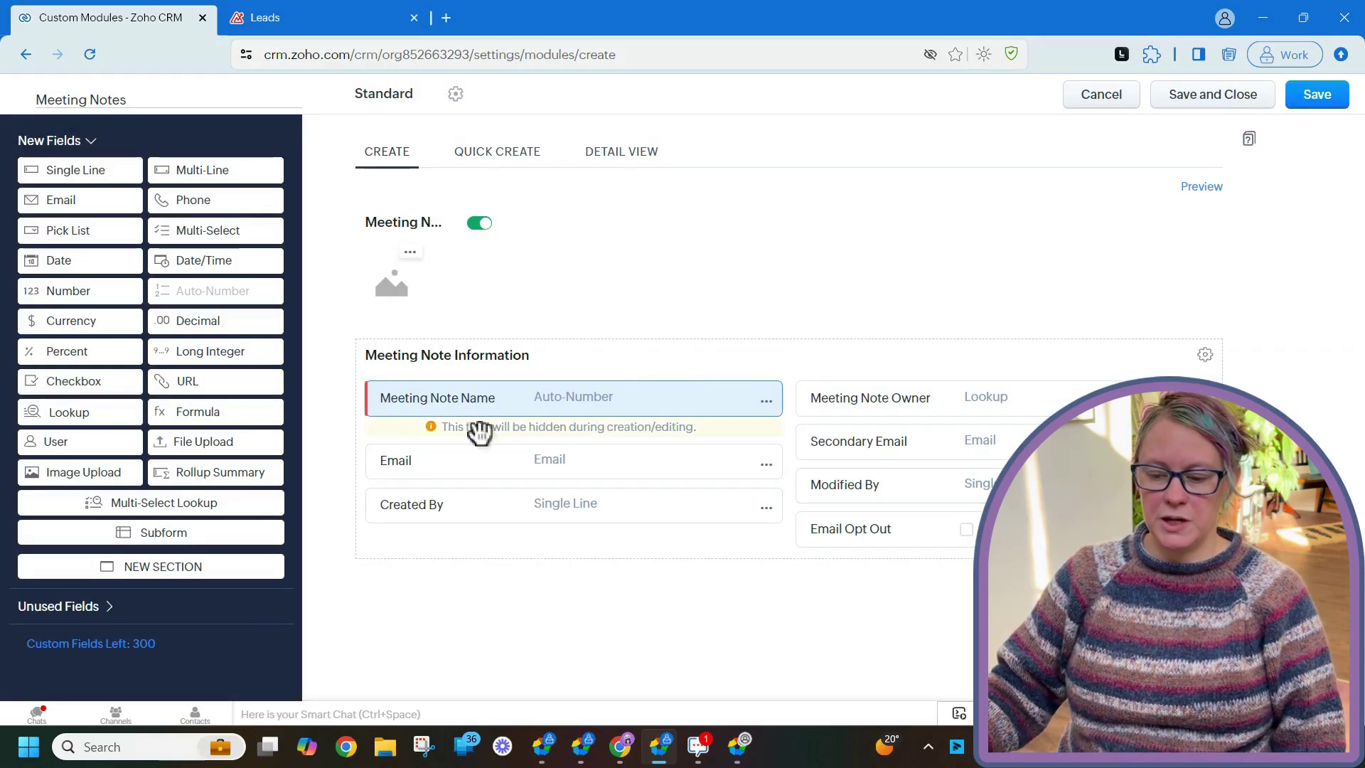
Relabel the auto-number name field to 'Meeting Note Number'.
click(766, 403)
click(736, 429)
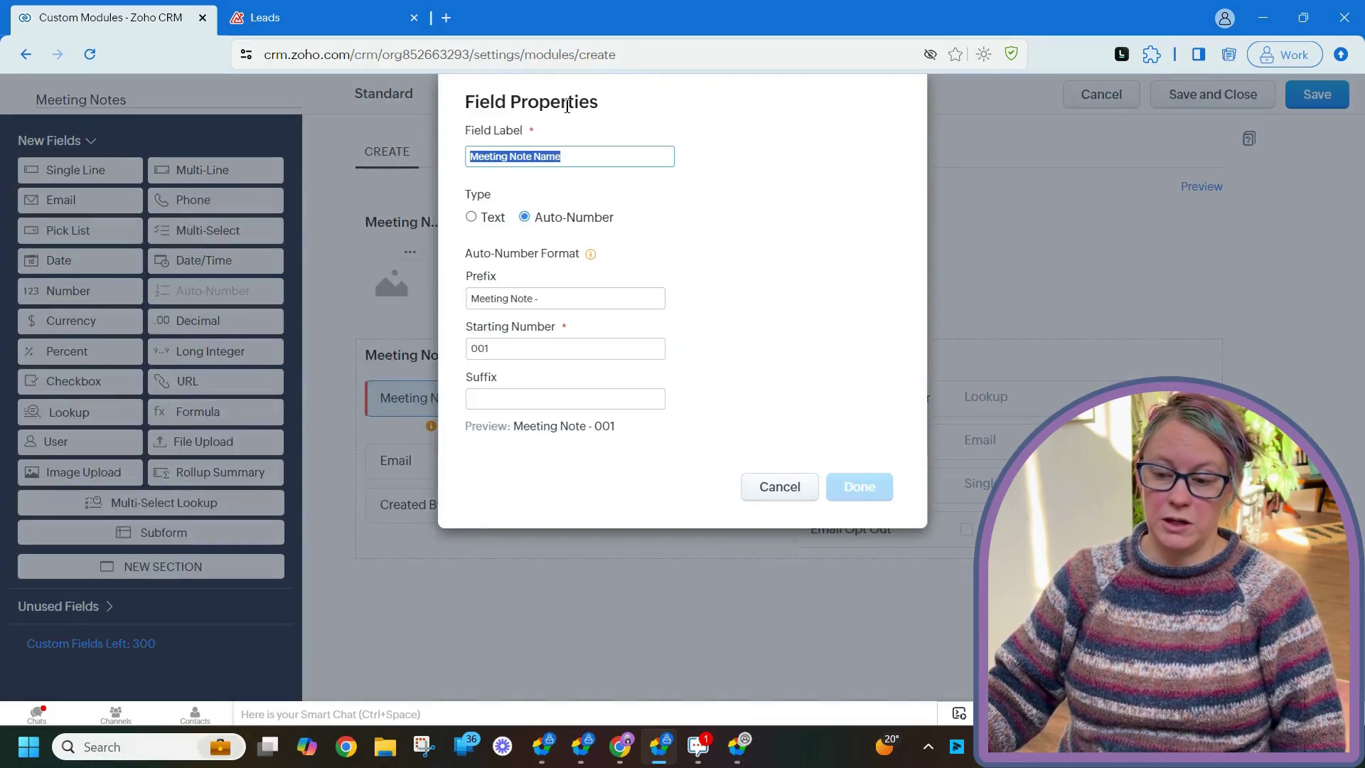
click(579, 157)
key(BackSpace)
key(BackSpace)
key(BackSpace)
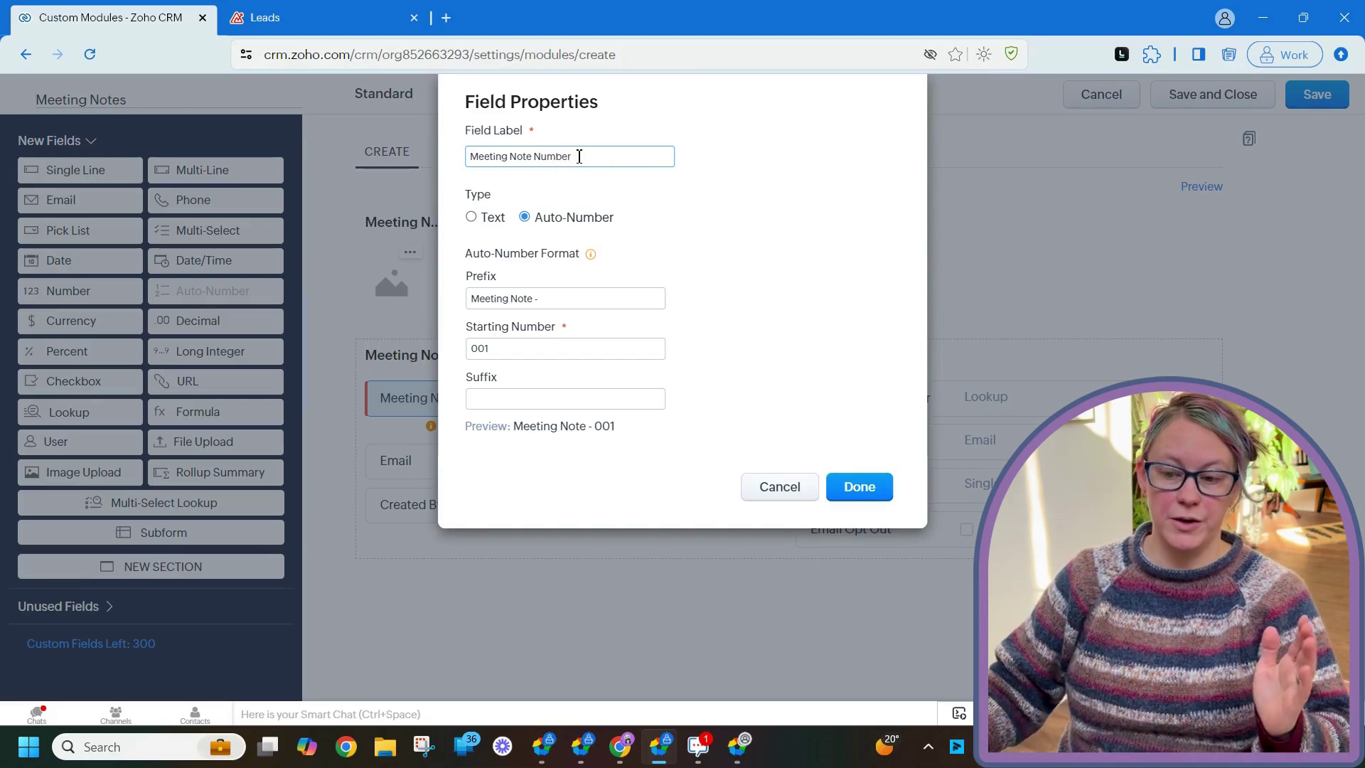
click(871, 487)
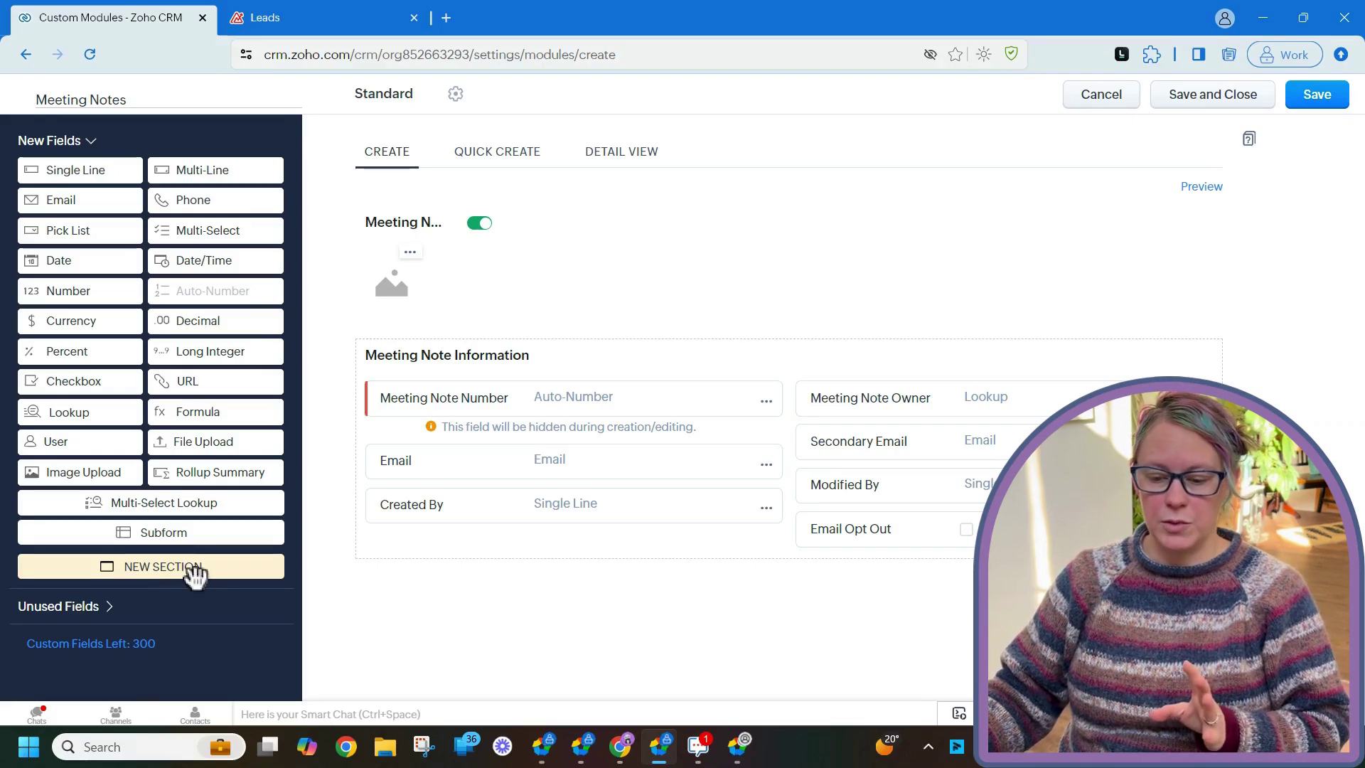
Add a 'Record Information' section holding Meeting Note Owner, Created By and Modified By.
drag(194, 574, 503, 603)
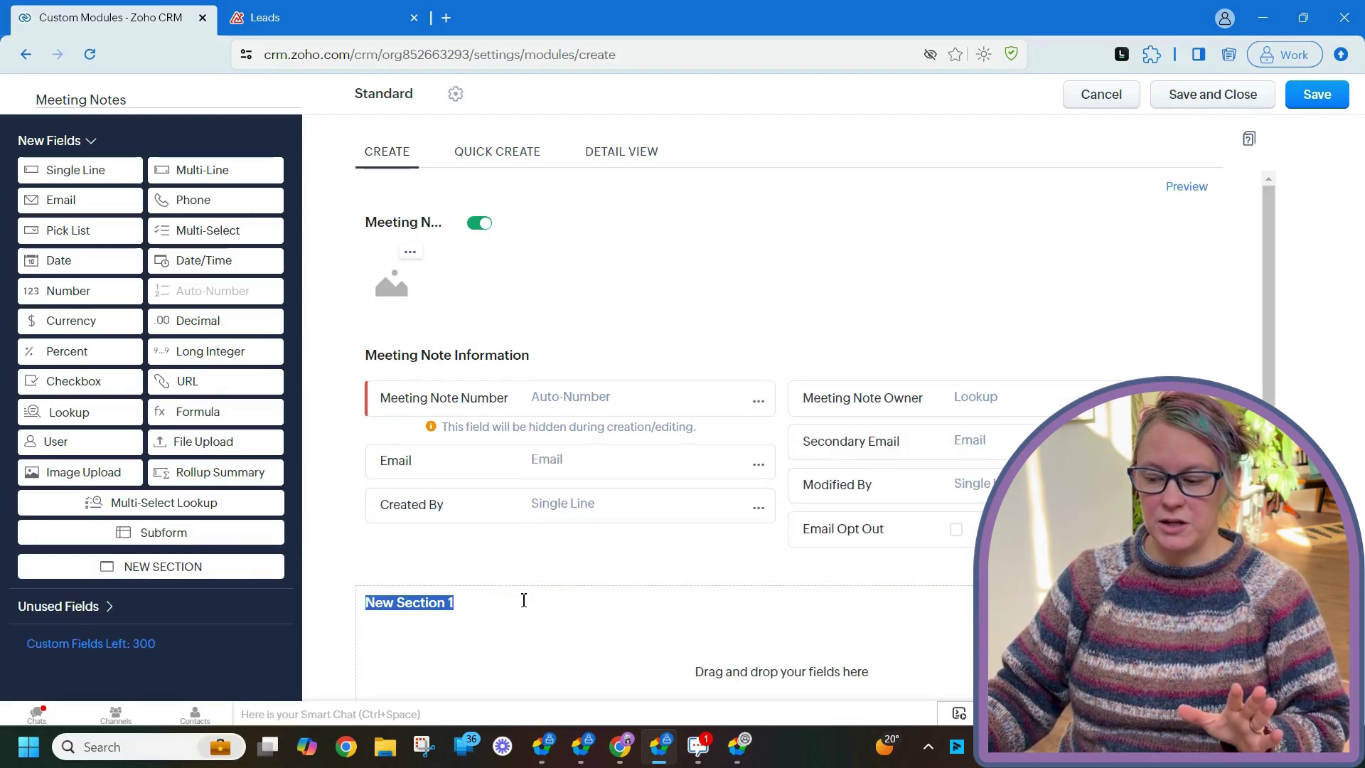
text(Re)
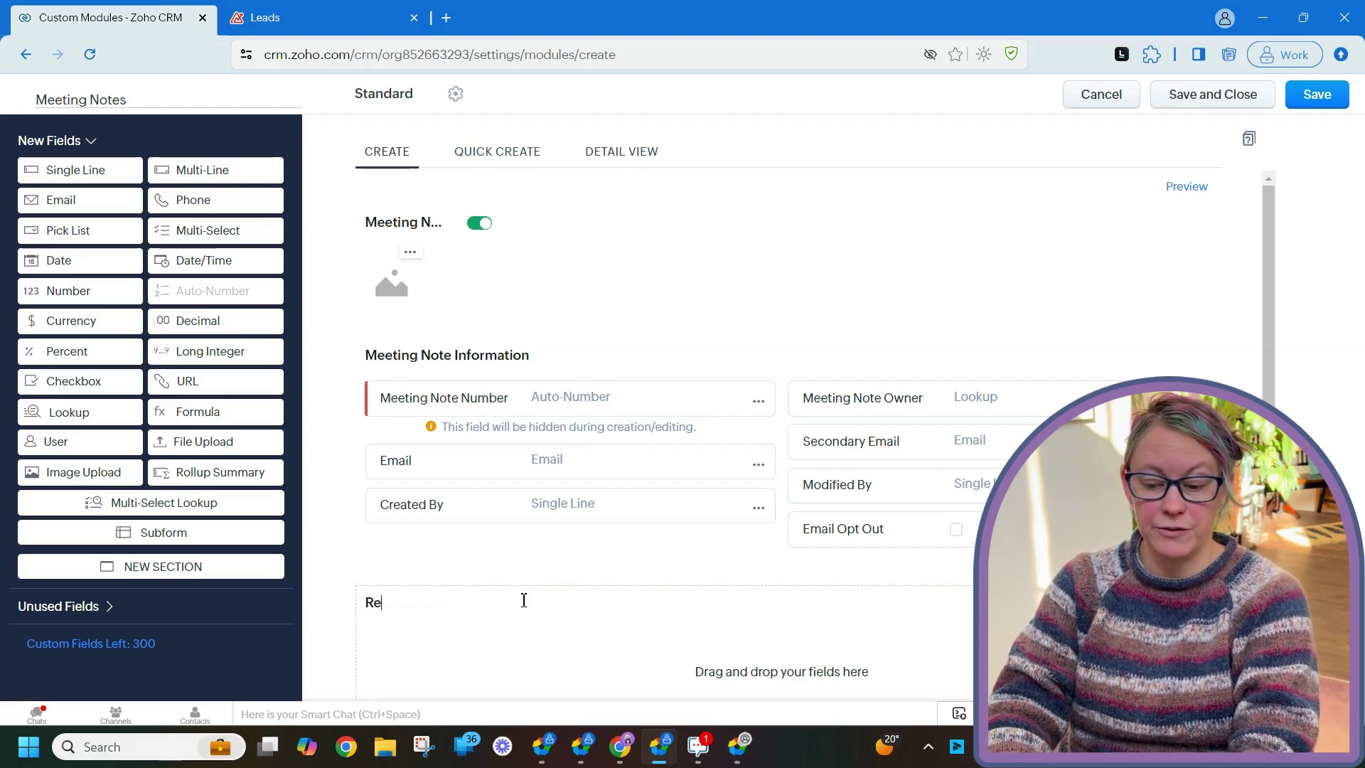
text(cord Information)
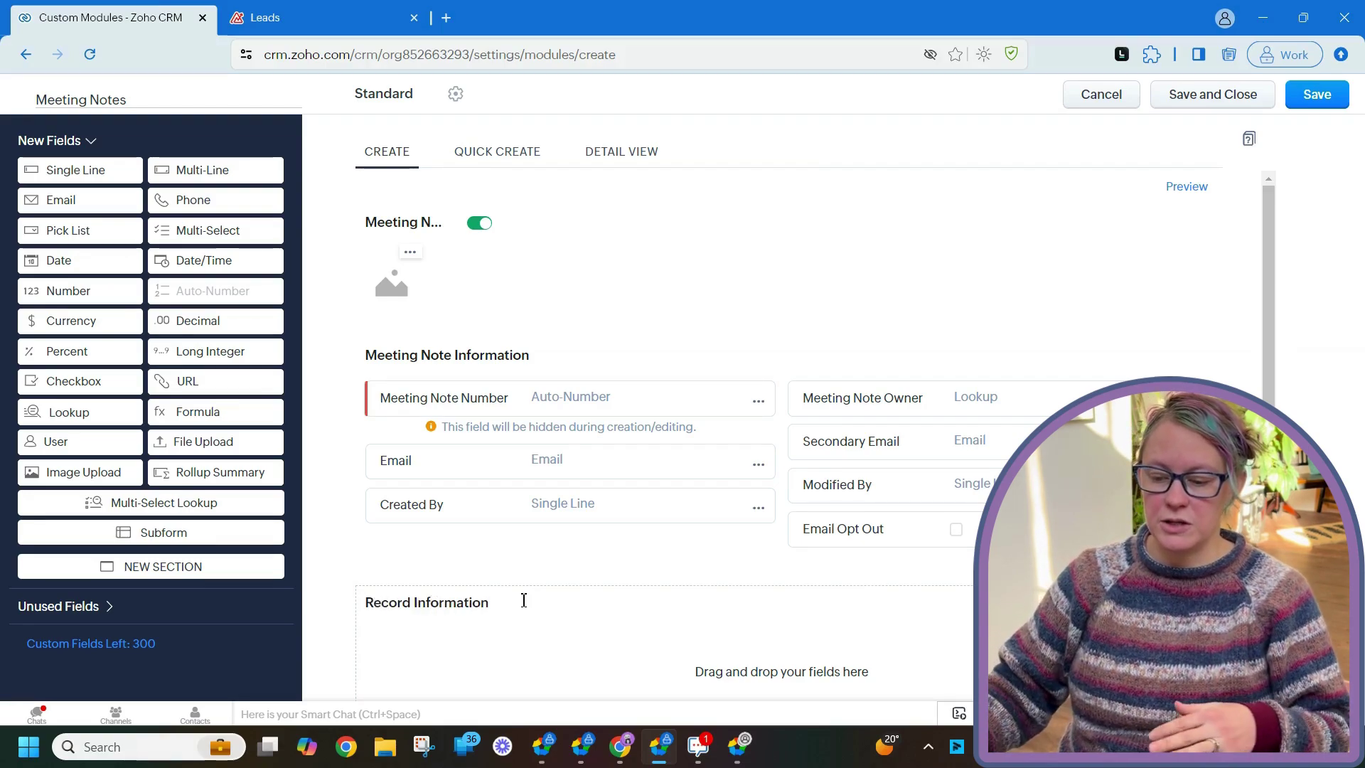
drag(1042, 405, 881, 618)
drag(649, 514, 654, 637)
drag(938, 441, 942, 619)
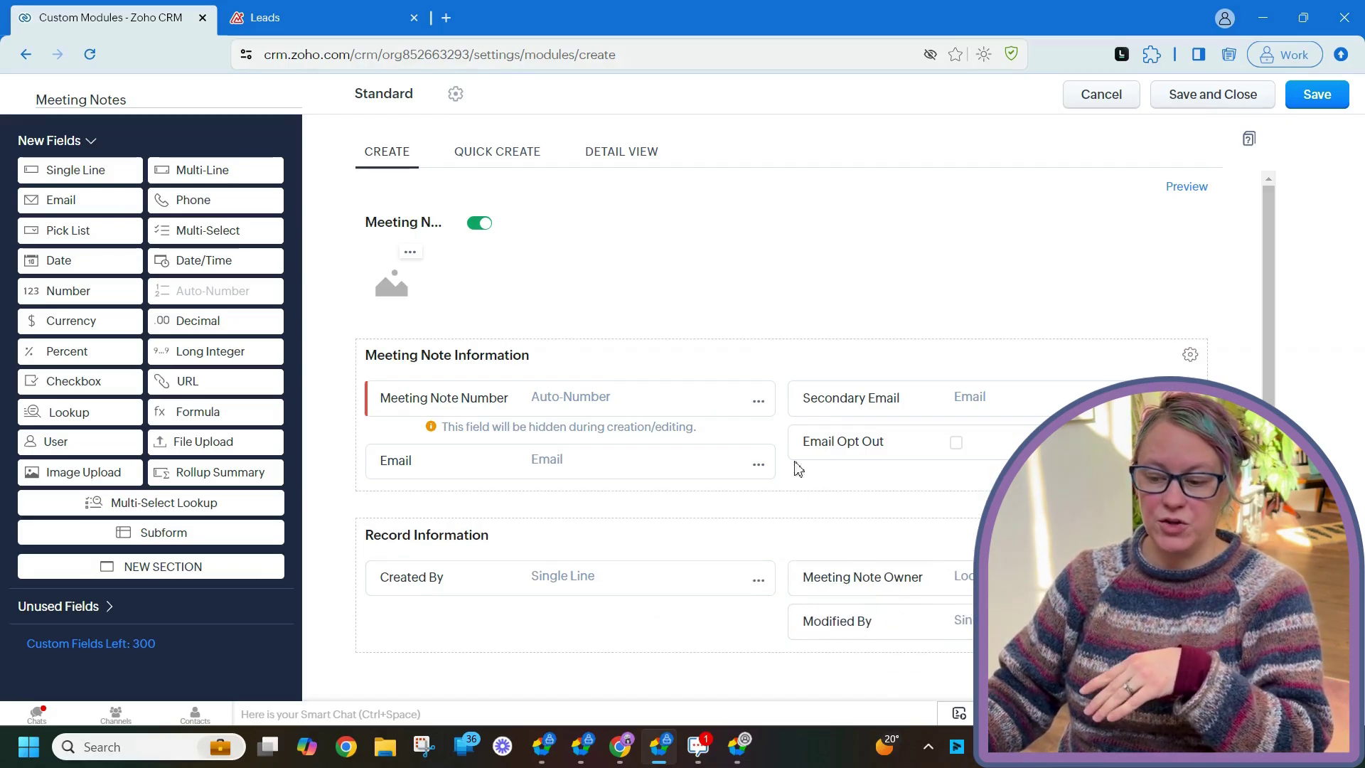
Remove the Email, Email Opt Out and Secondary Email fields from the layout.
click(758, 465)
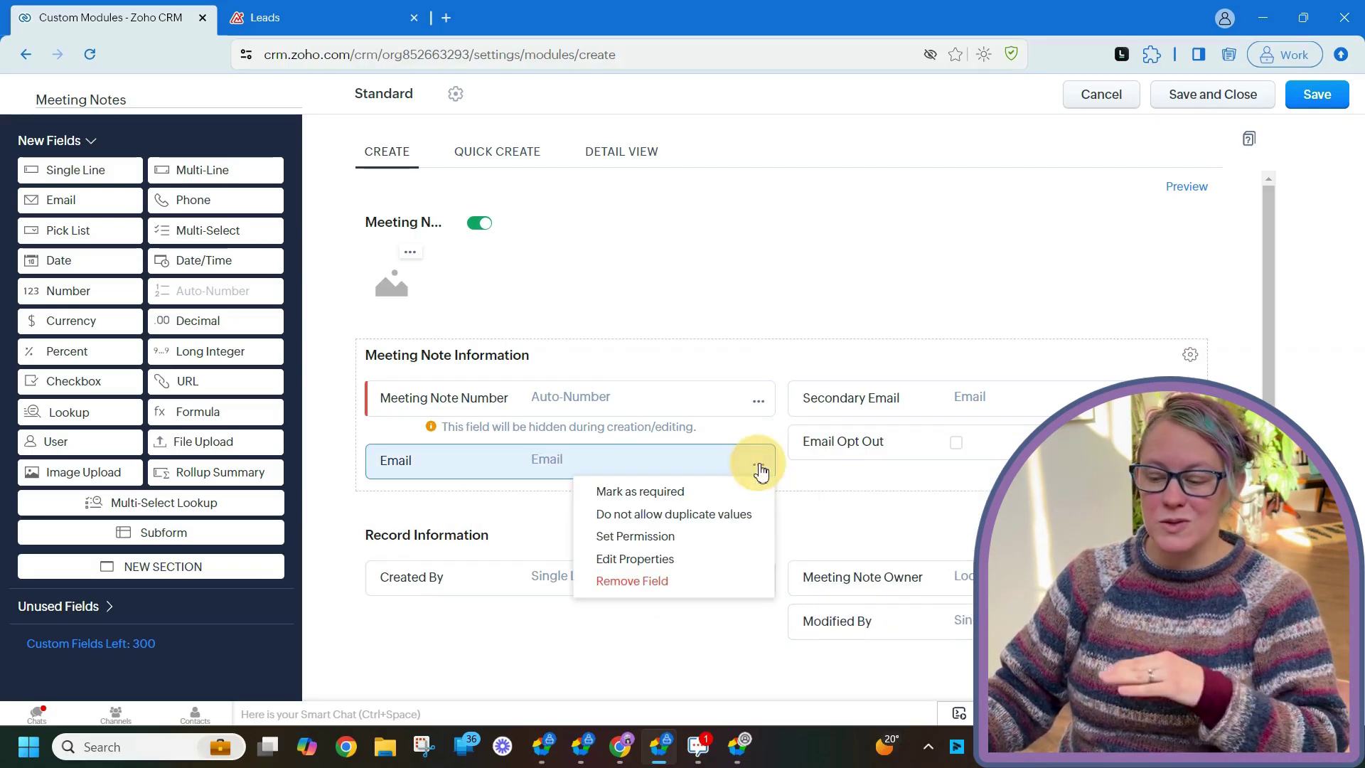
click(698, 579)
click(912, 462)
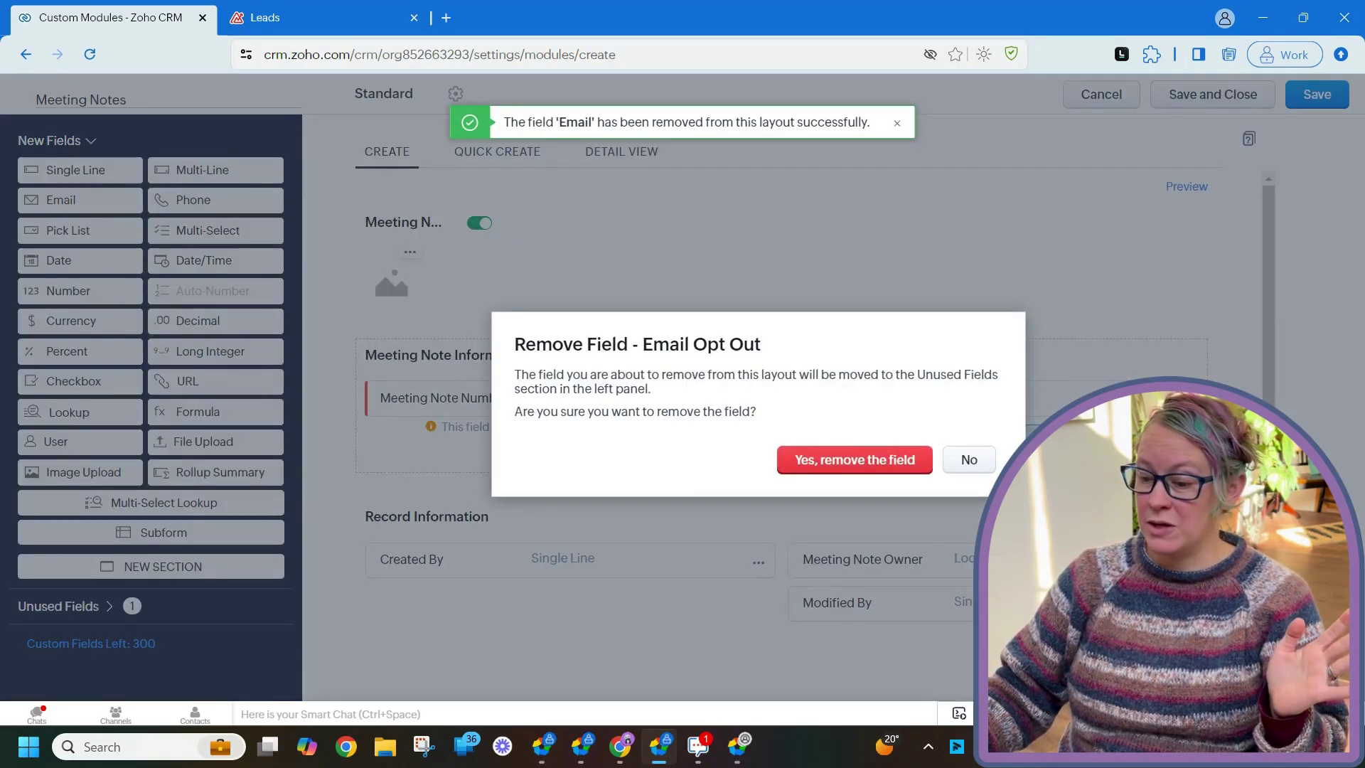
click(803, 461)
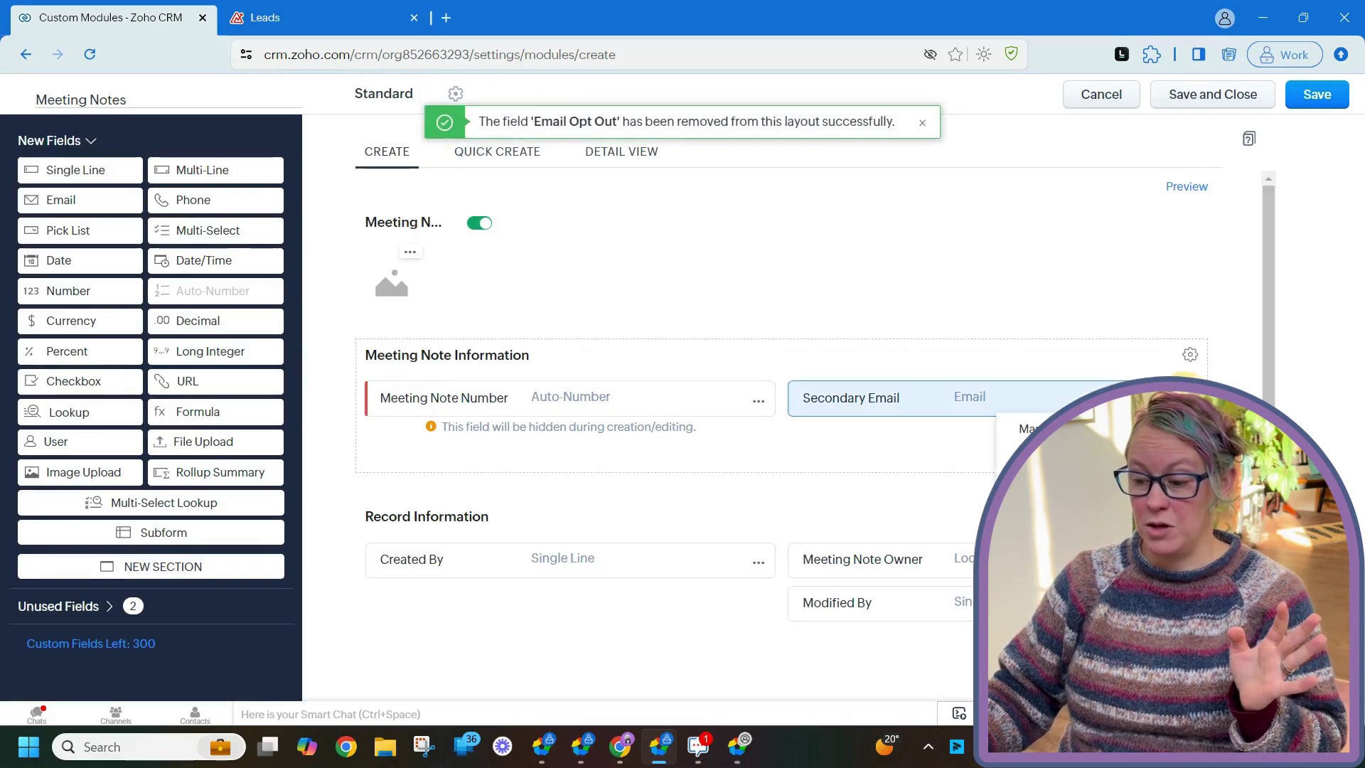
click(1001, 467)
click(891, 464)
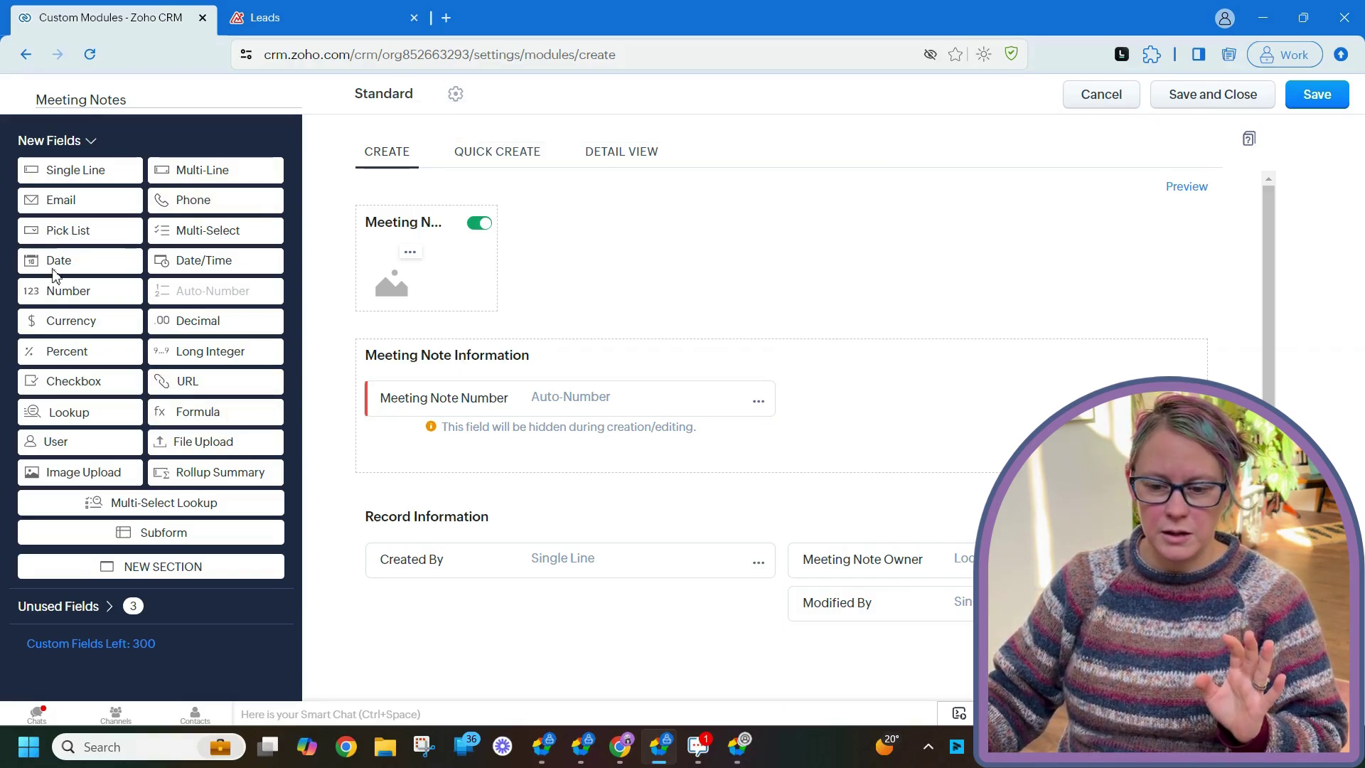
Add a Multi-Line field of type Rich Text to Meeting Note Information.
drag(251, 180, 489, 408)
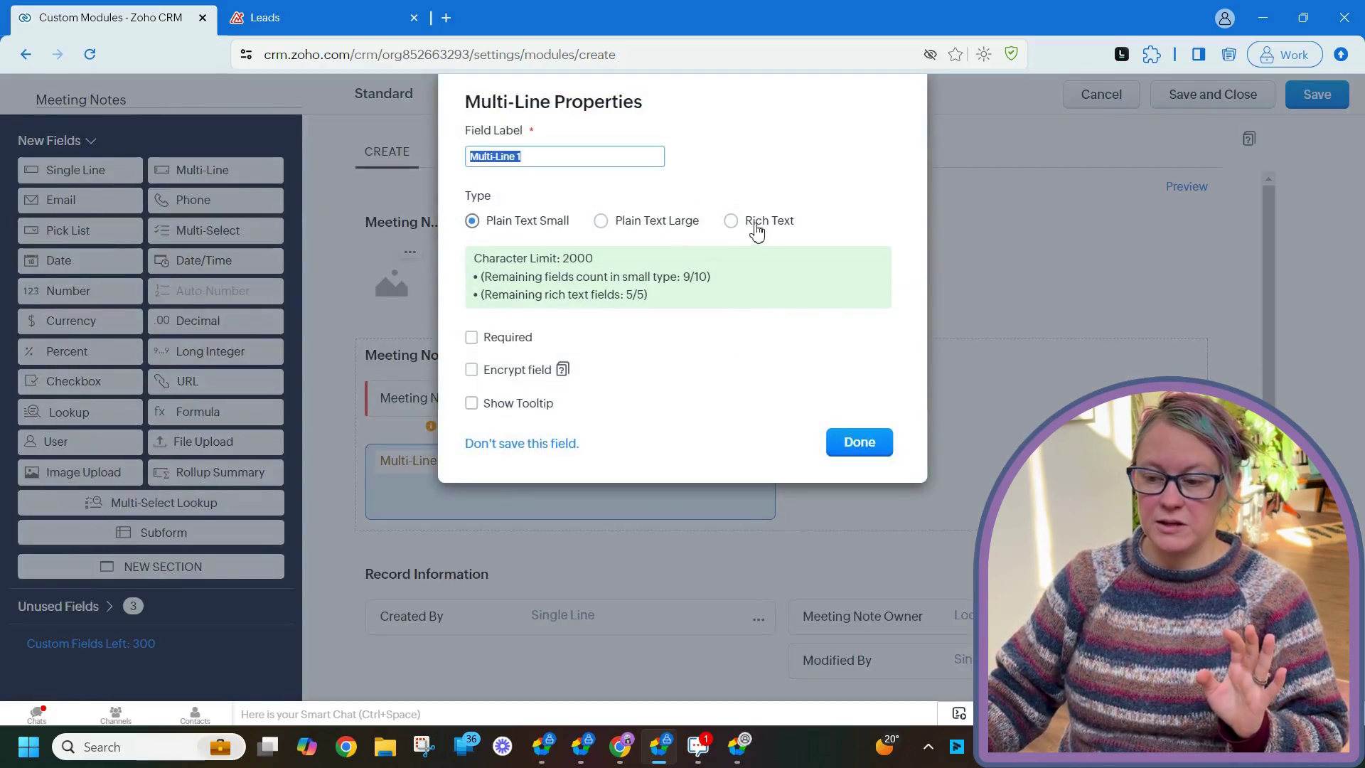
click(748, 226)
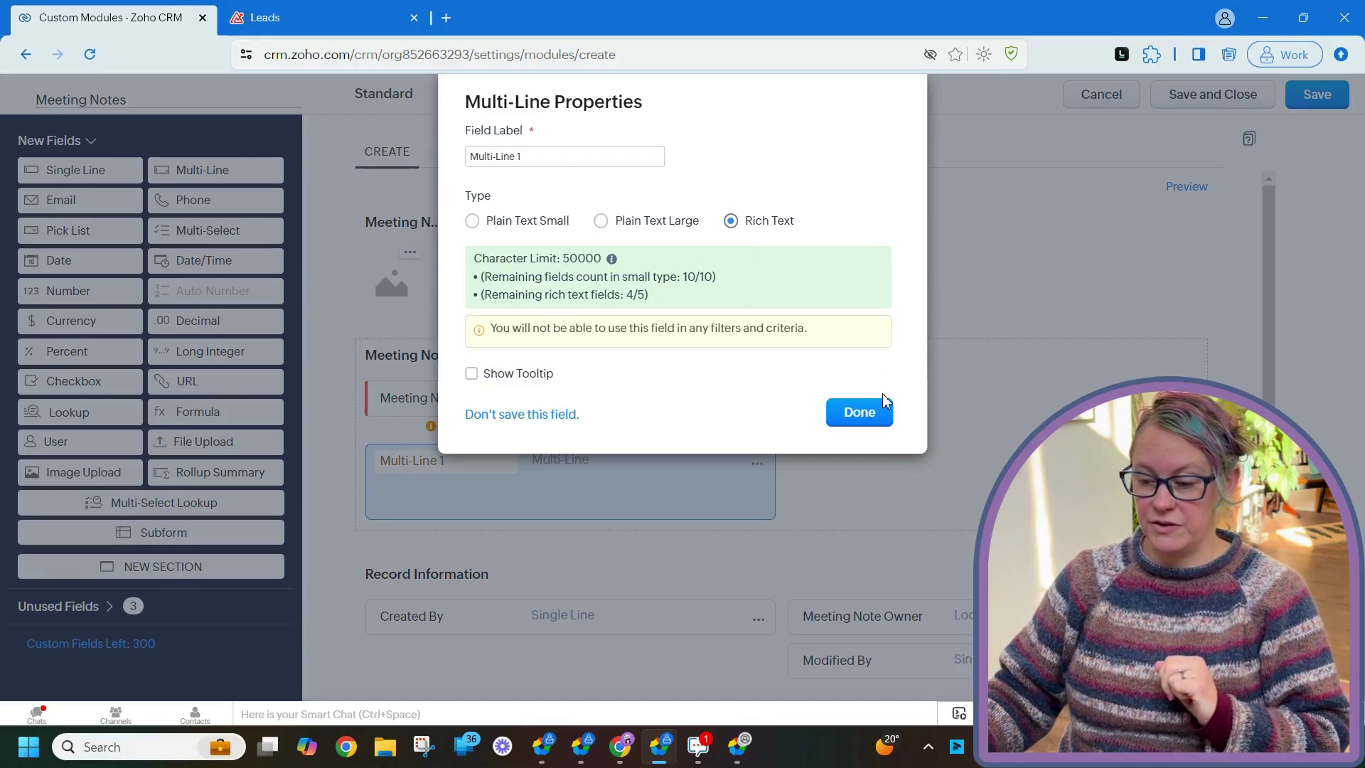
click(853, 416)
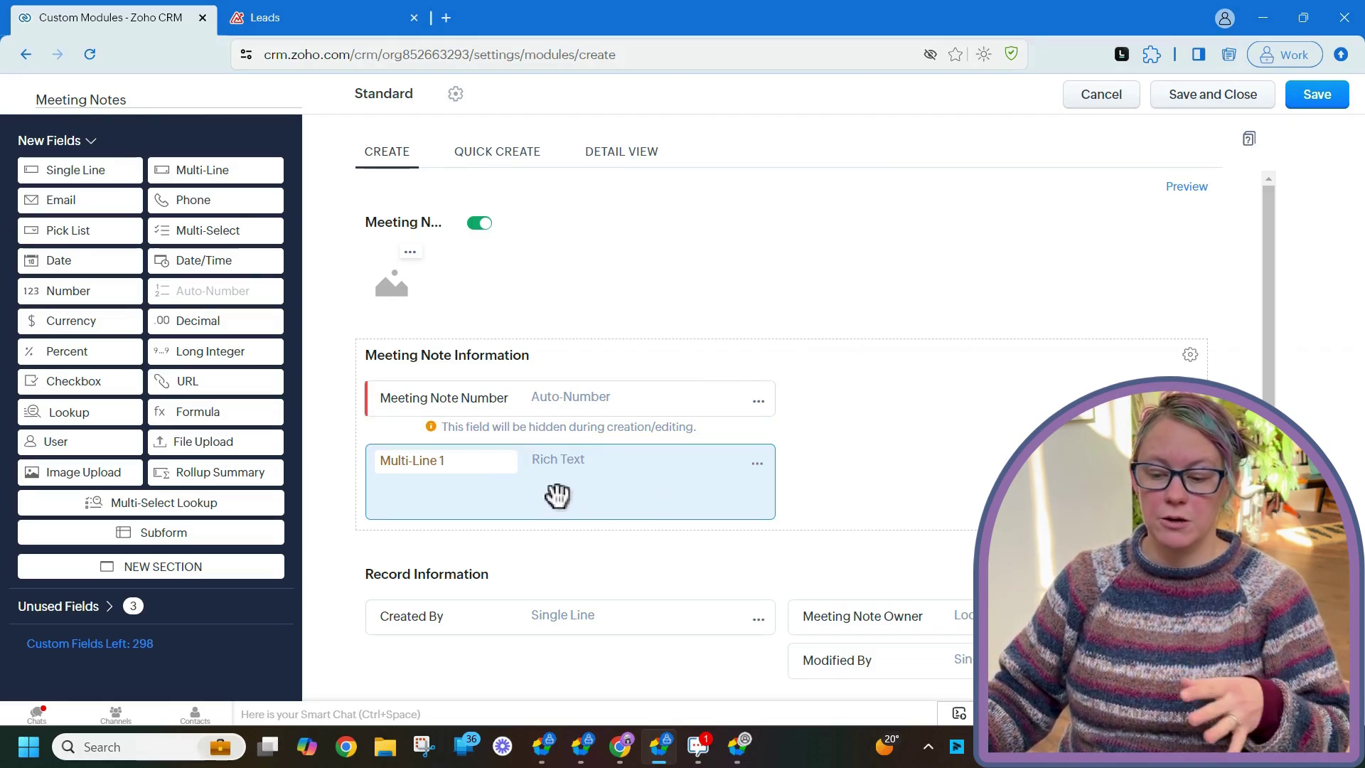
Relabel the new rich-text field 'Meeting Notes'.
click(469, 463)
triple_click(468, 462)
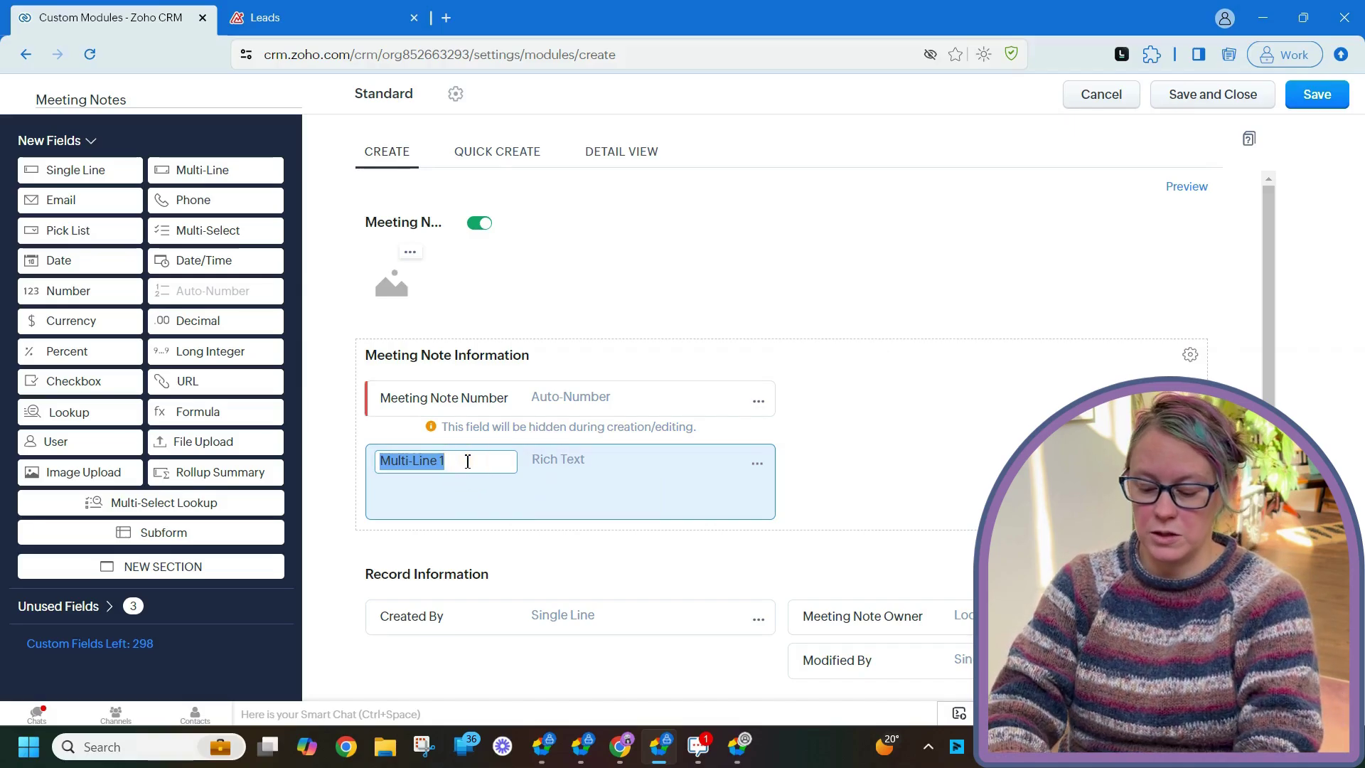
text(Notes)
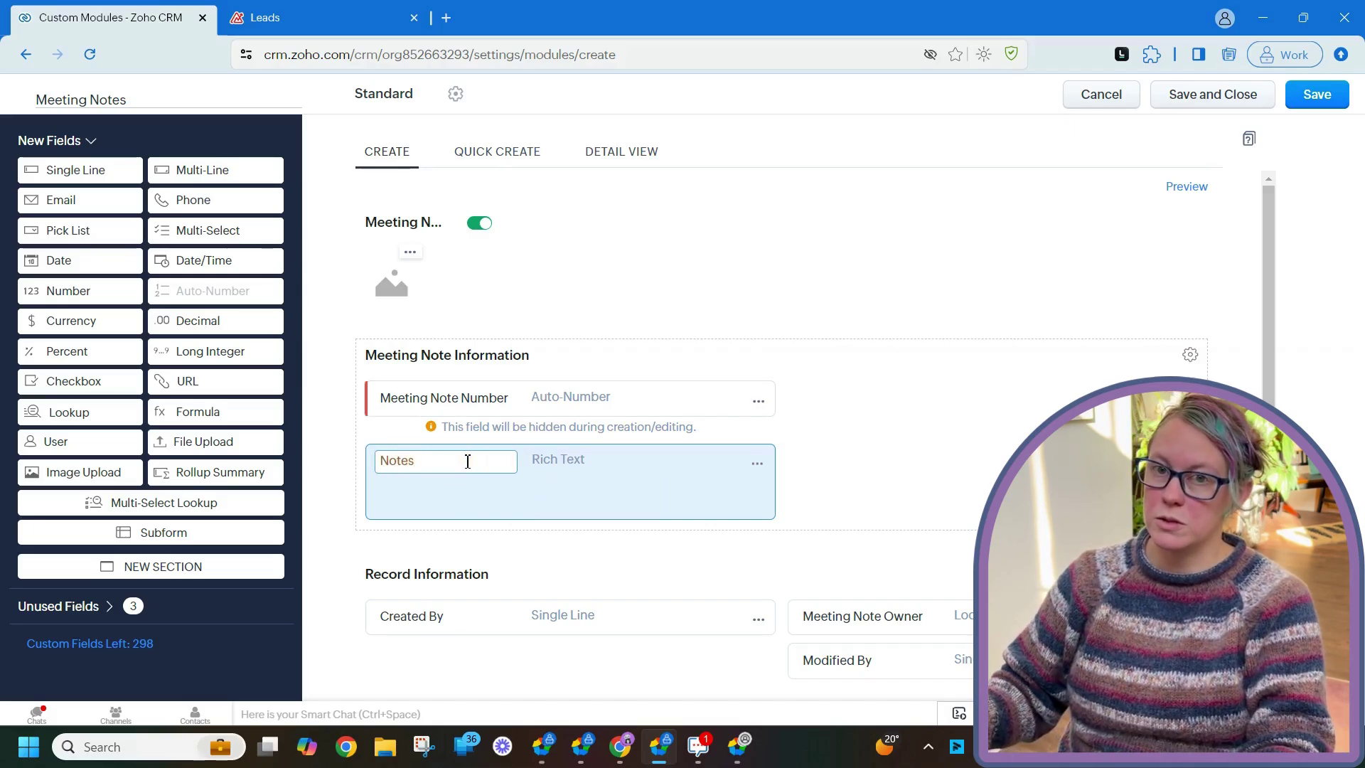
click(900, 464)
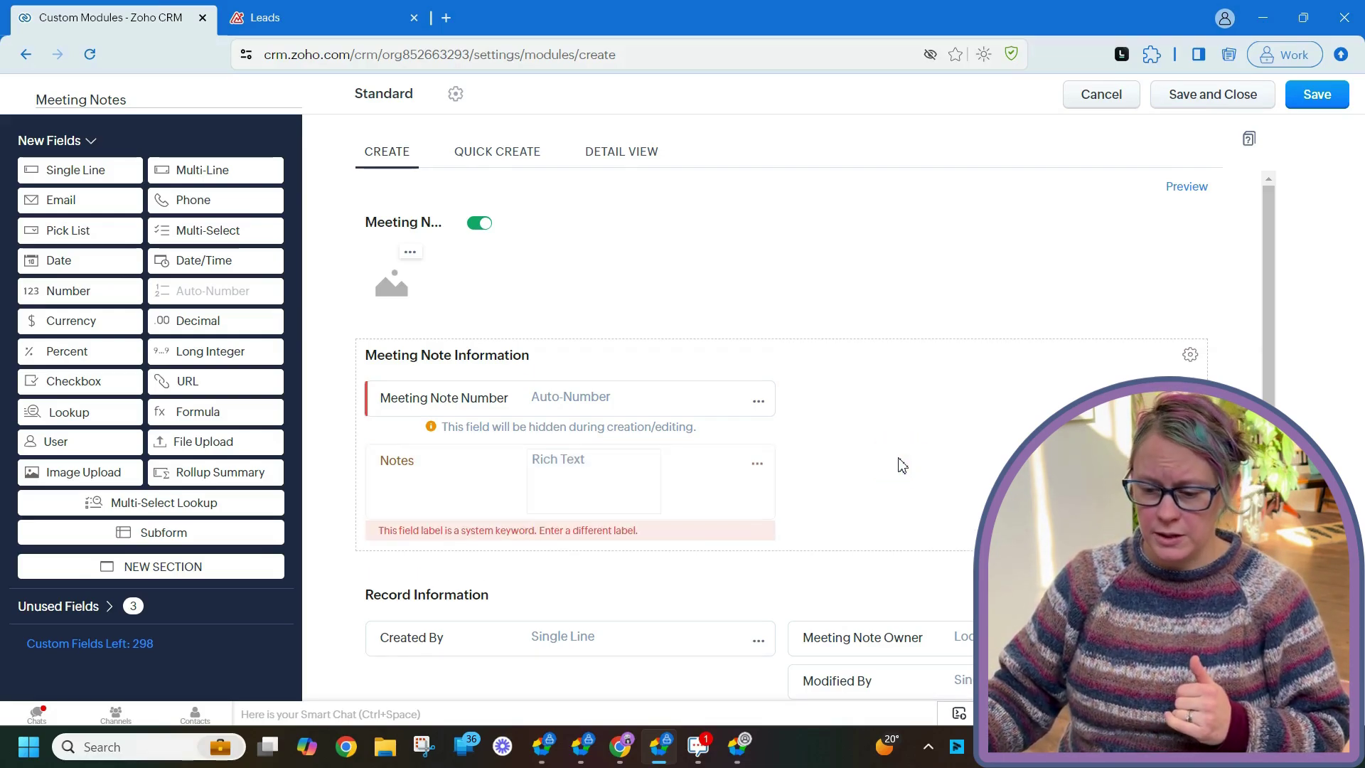
click(485, 459)
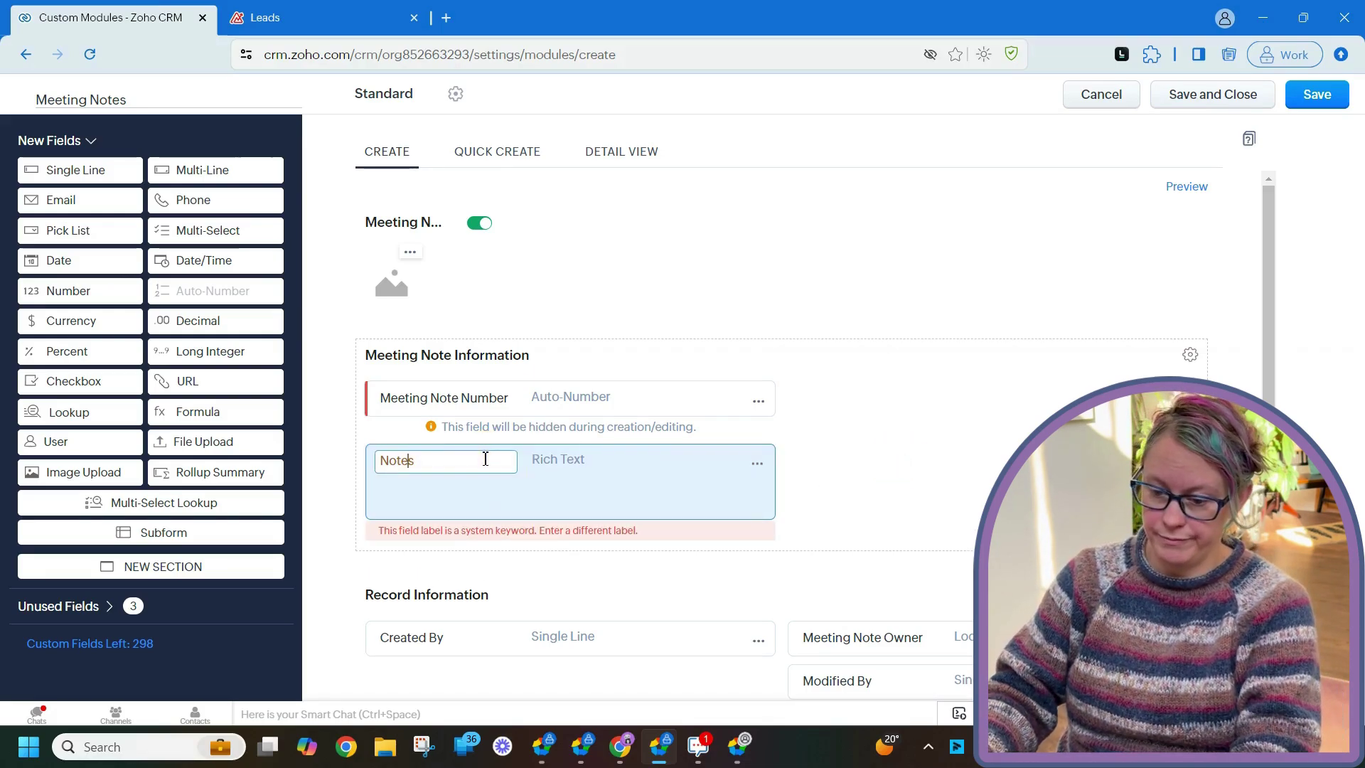
key(Left)
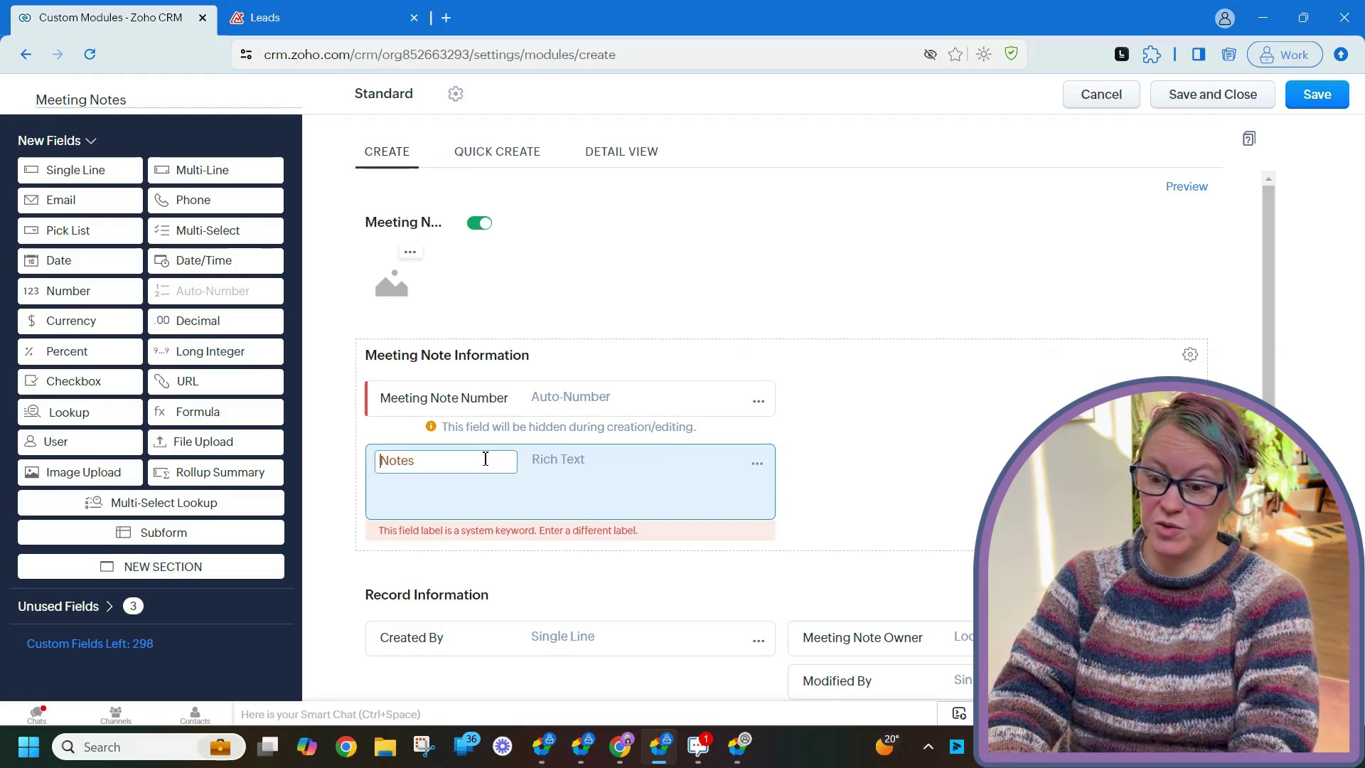
text(Meeting)
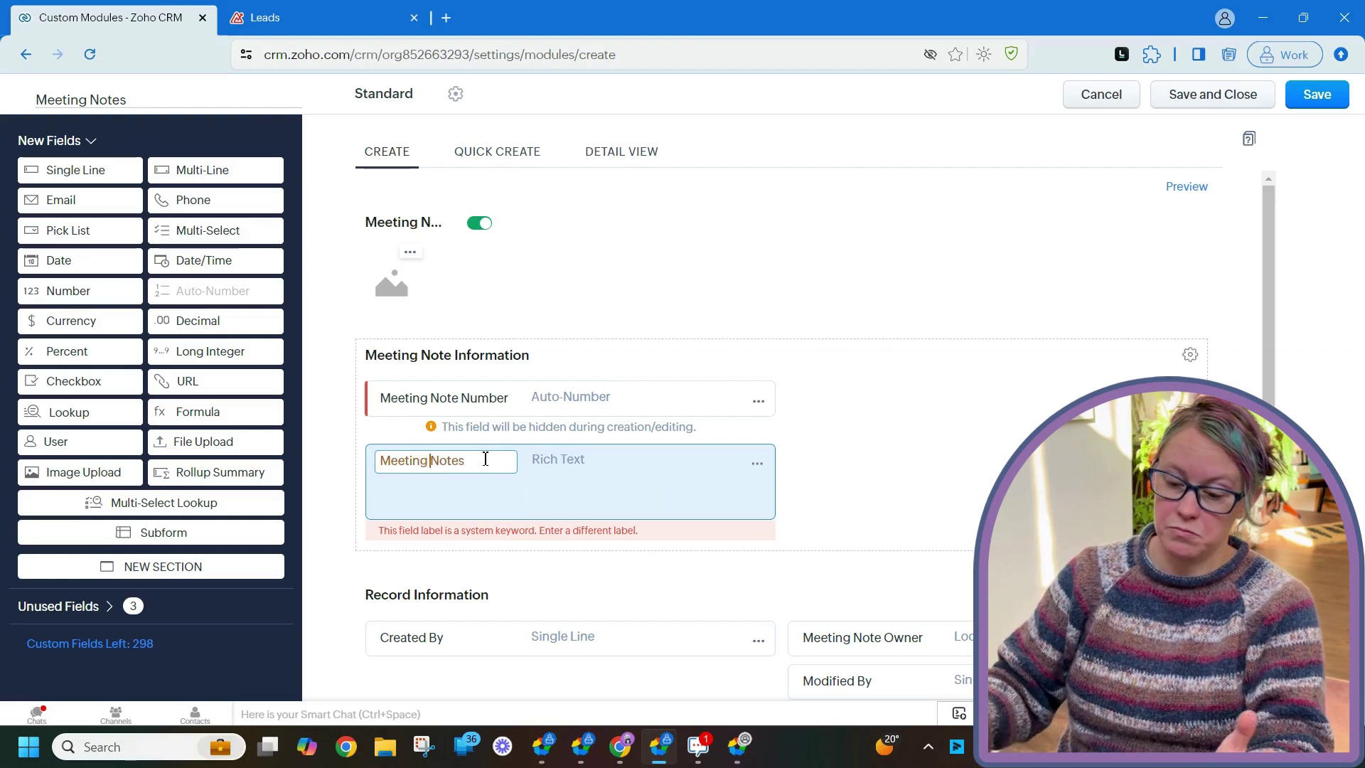
click(882, 456)
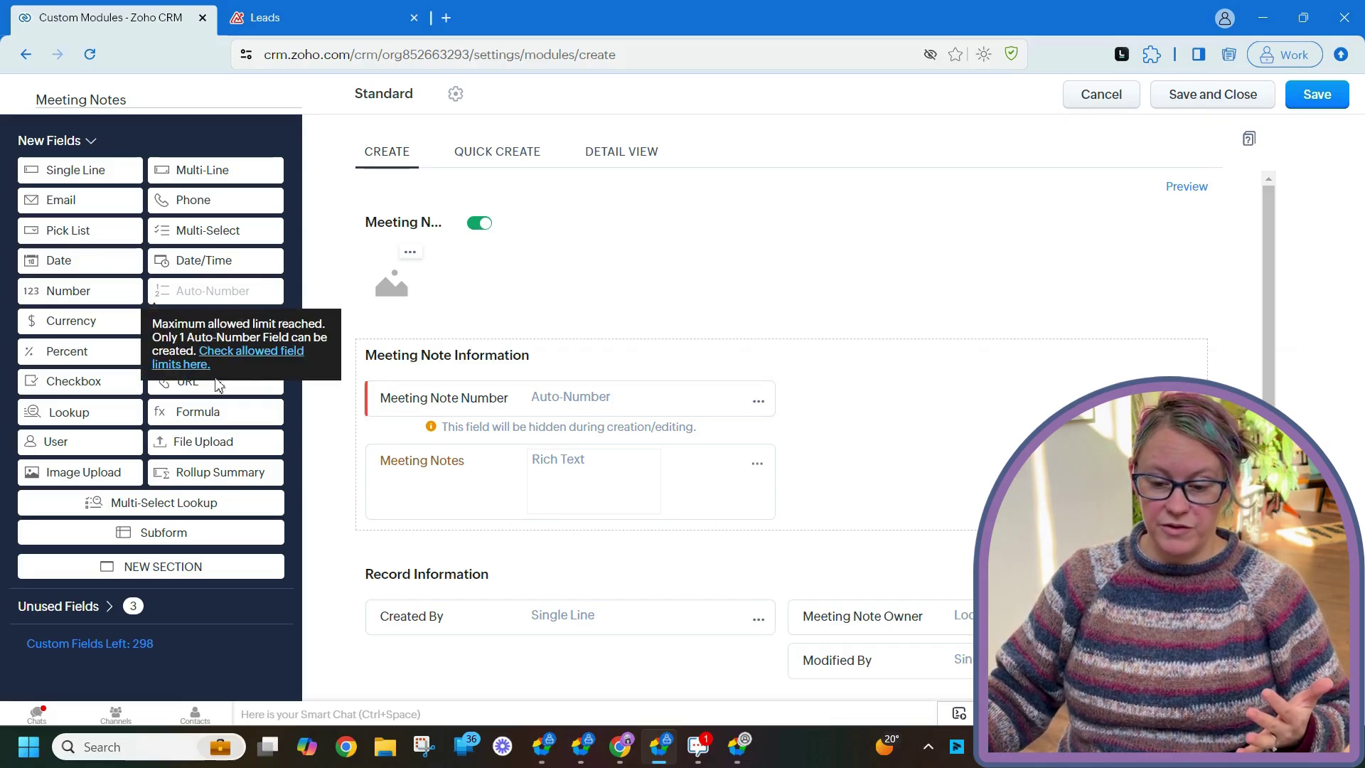
Add a right-column lookup labelled 'Contact' pointing to Contacts, with related list title 'Meeting Notes'.
drag(114, 416, 859, 425)
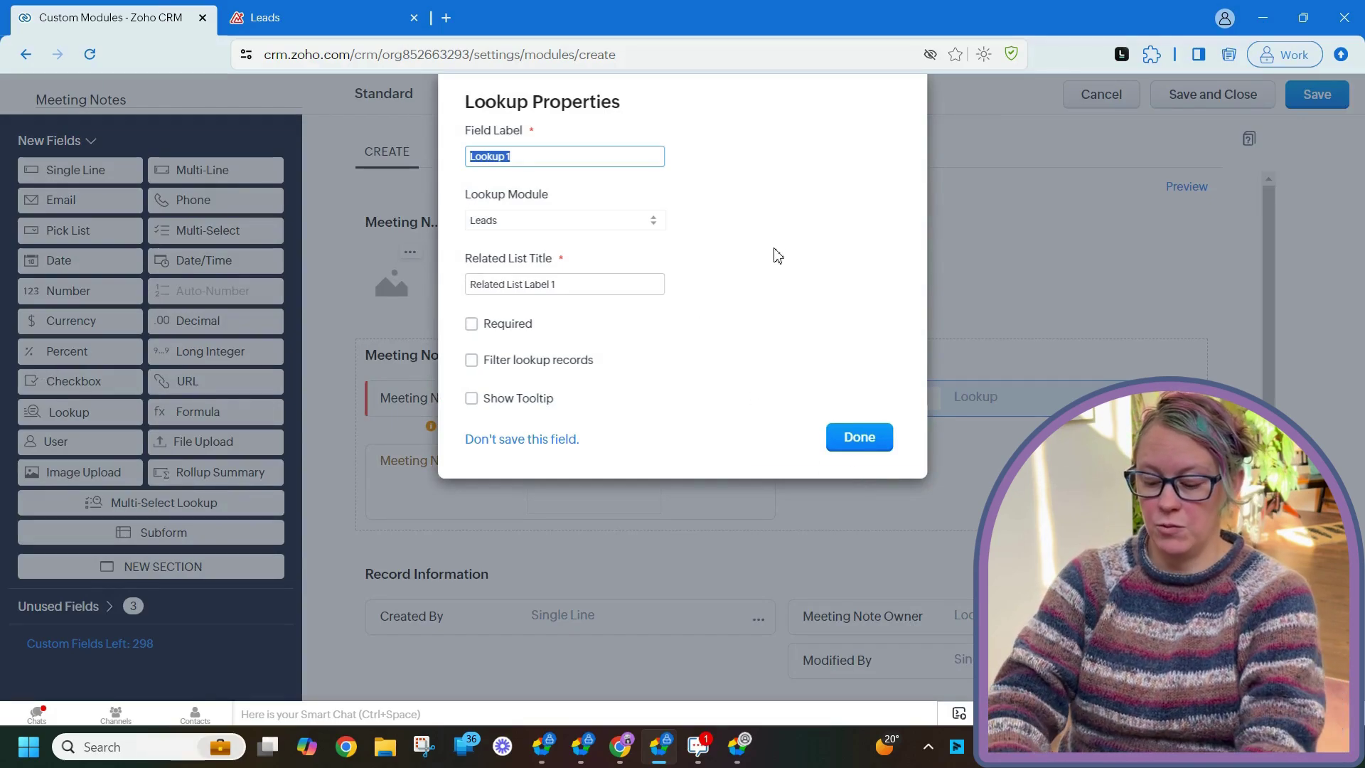
text(Contact)
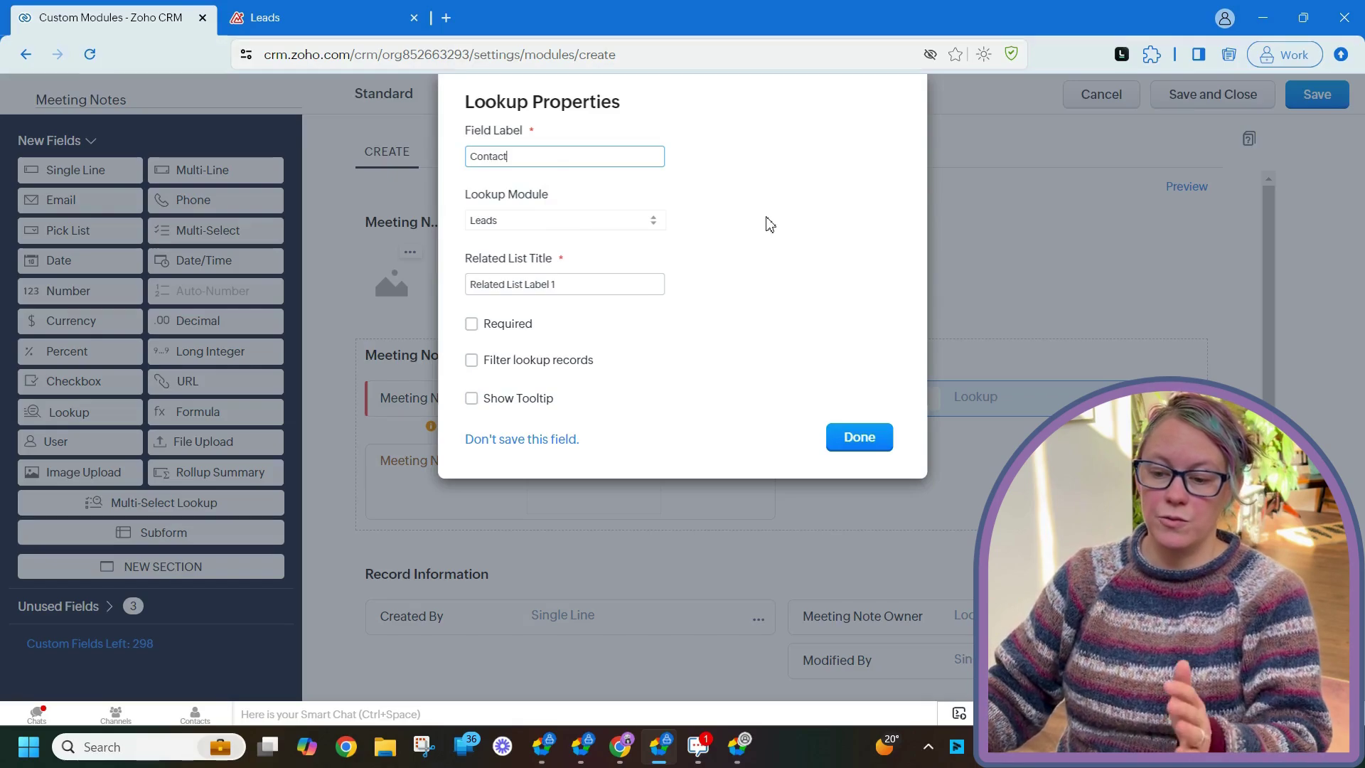
click(769, 224)
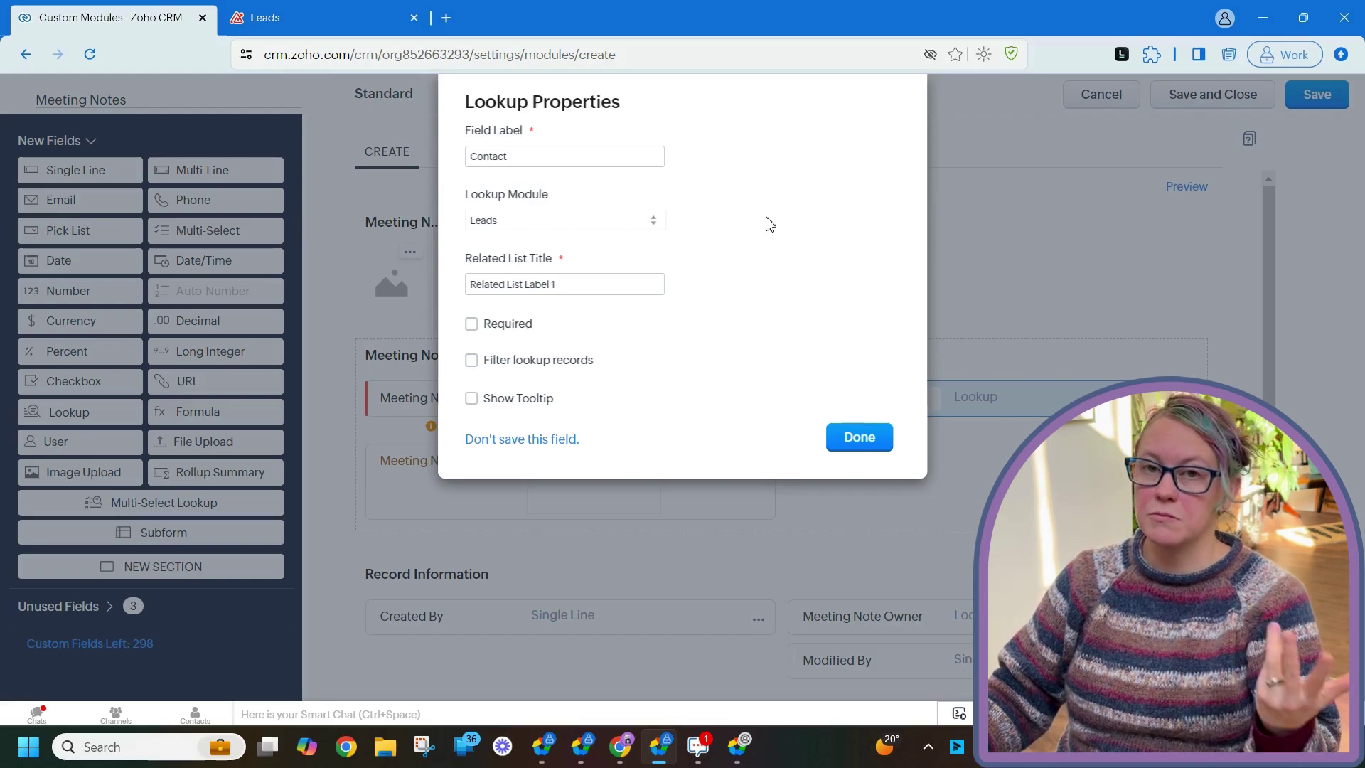
click(612, 222)
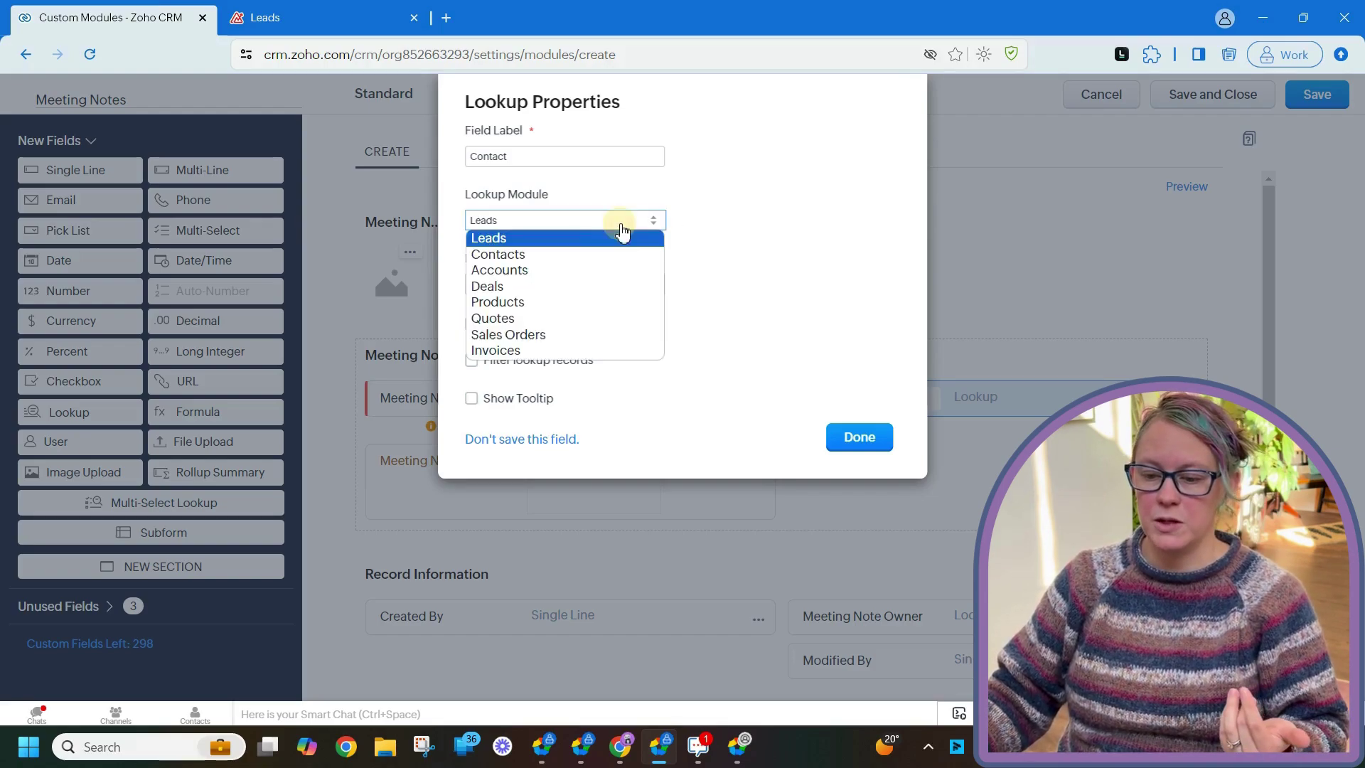
click(612, 257)
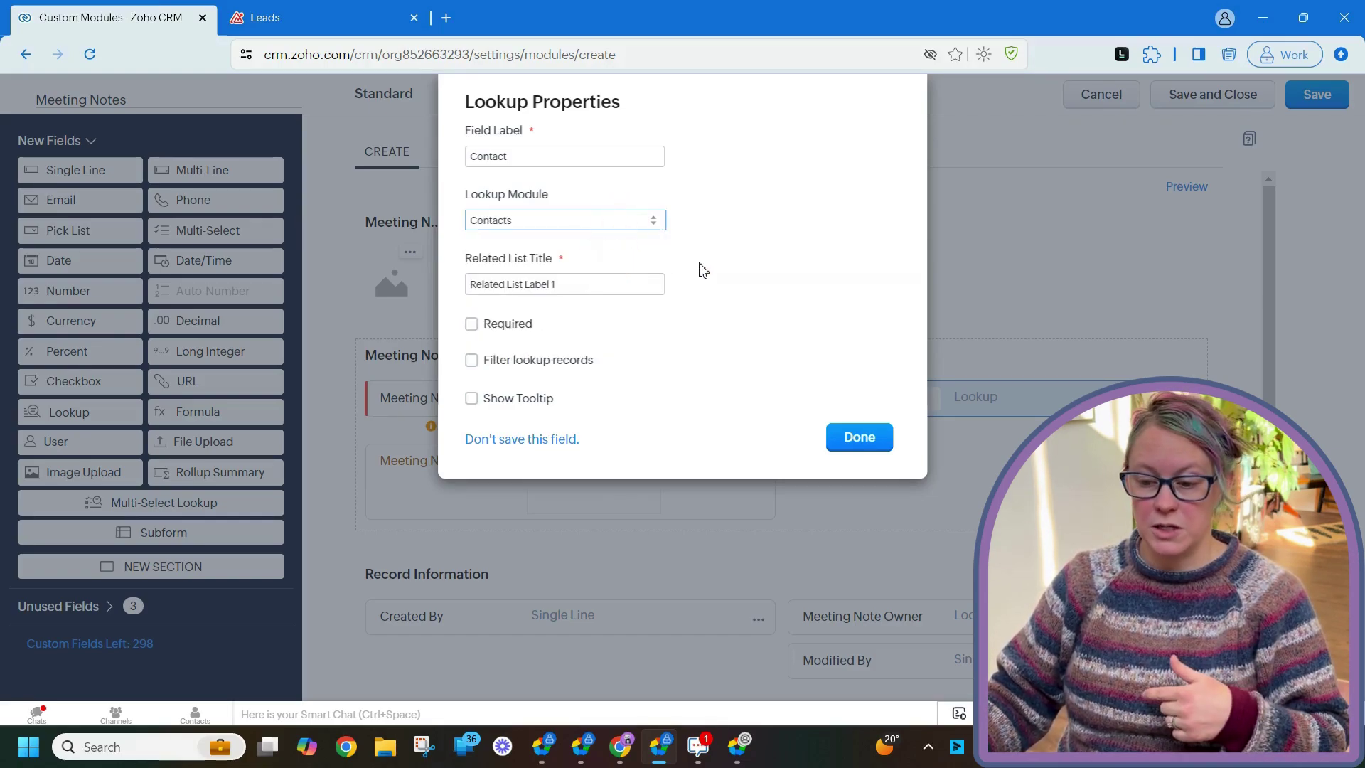
click(633, 283)
triple_click(632, 283)
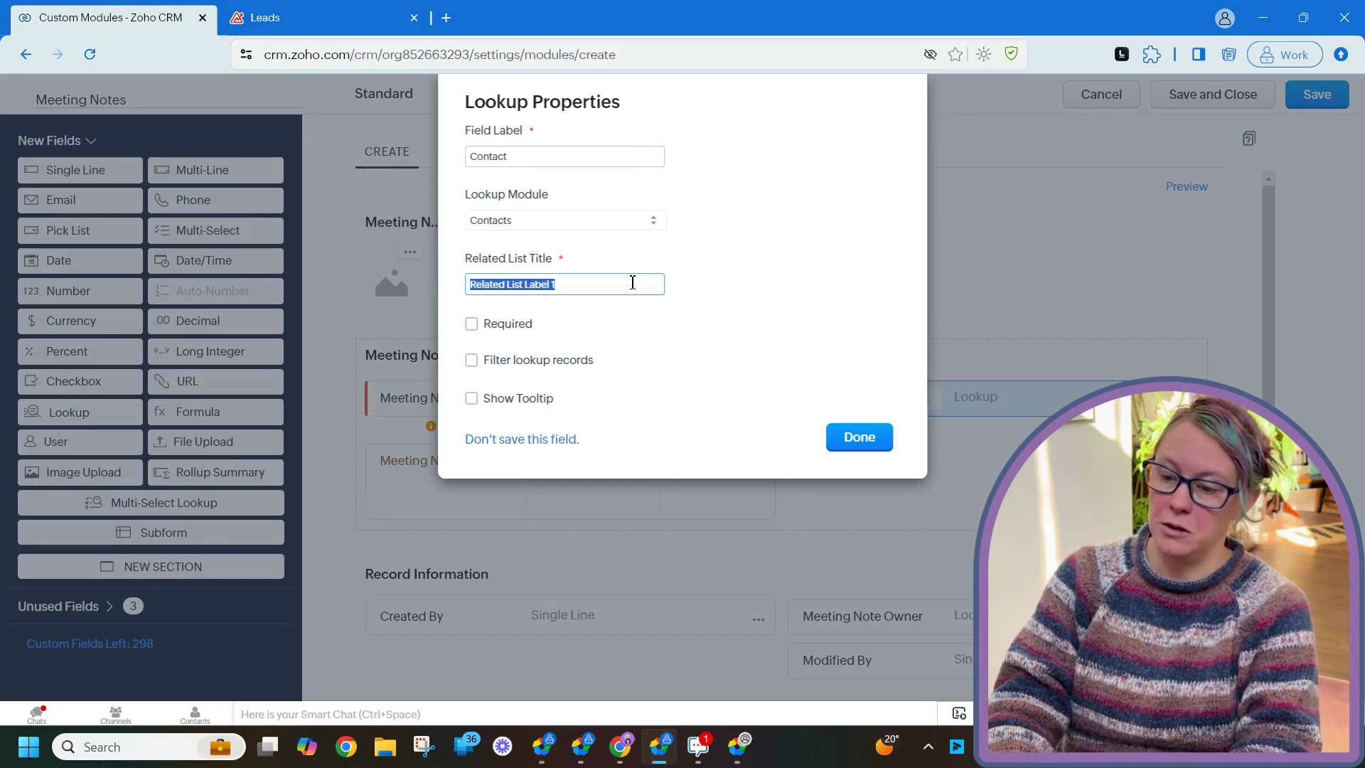
text(Meeting Notes)
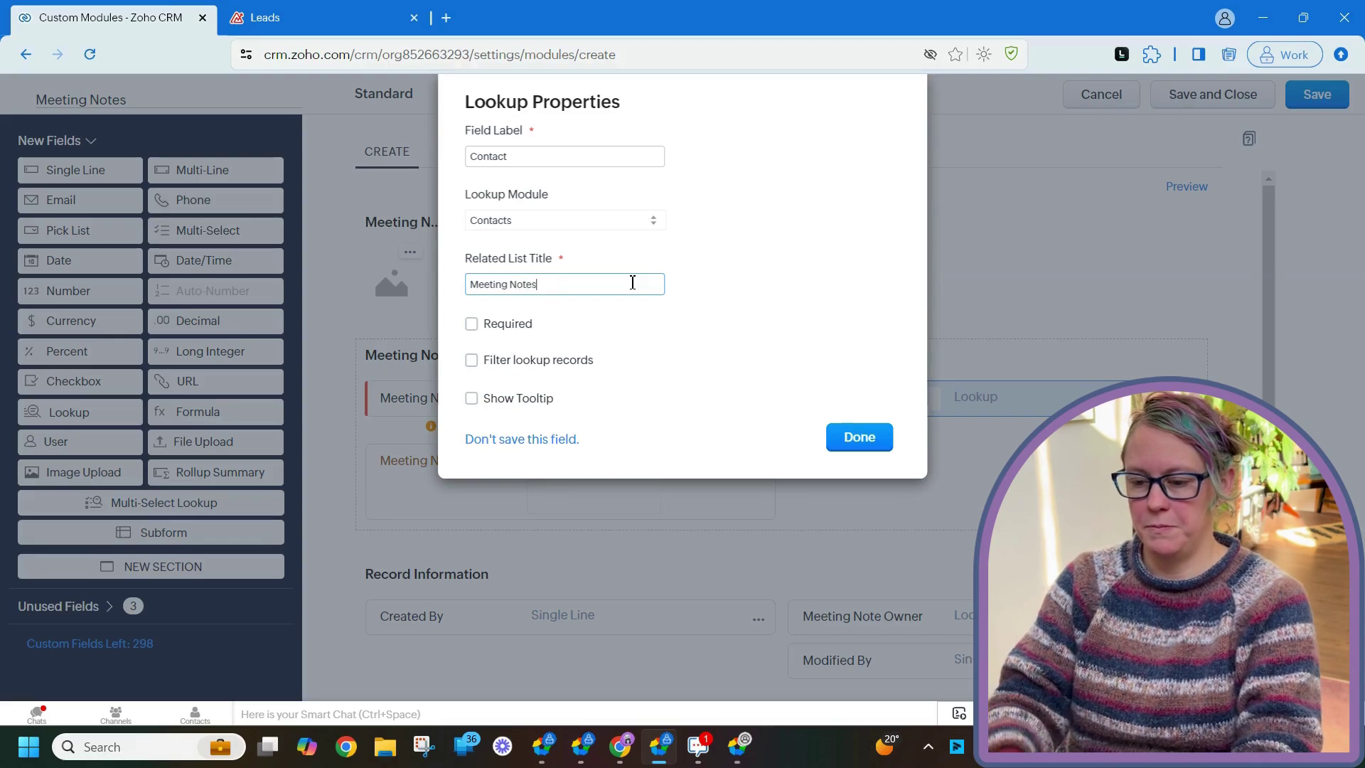
click(862, 436)
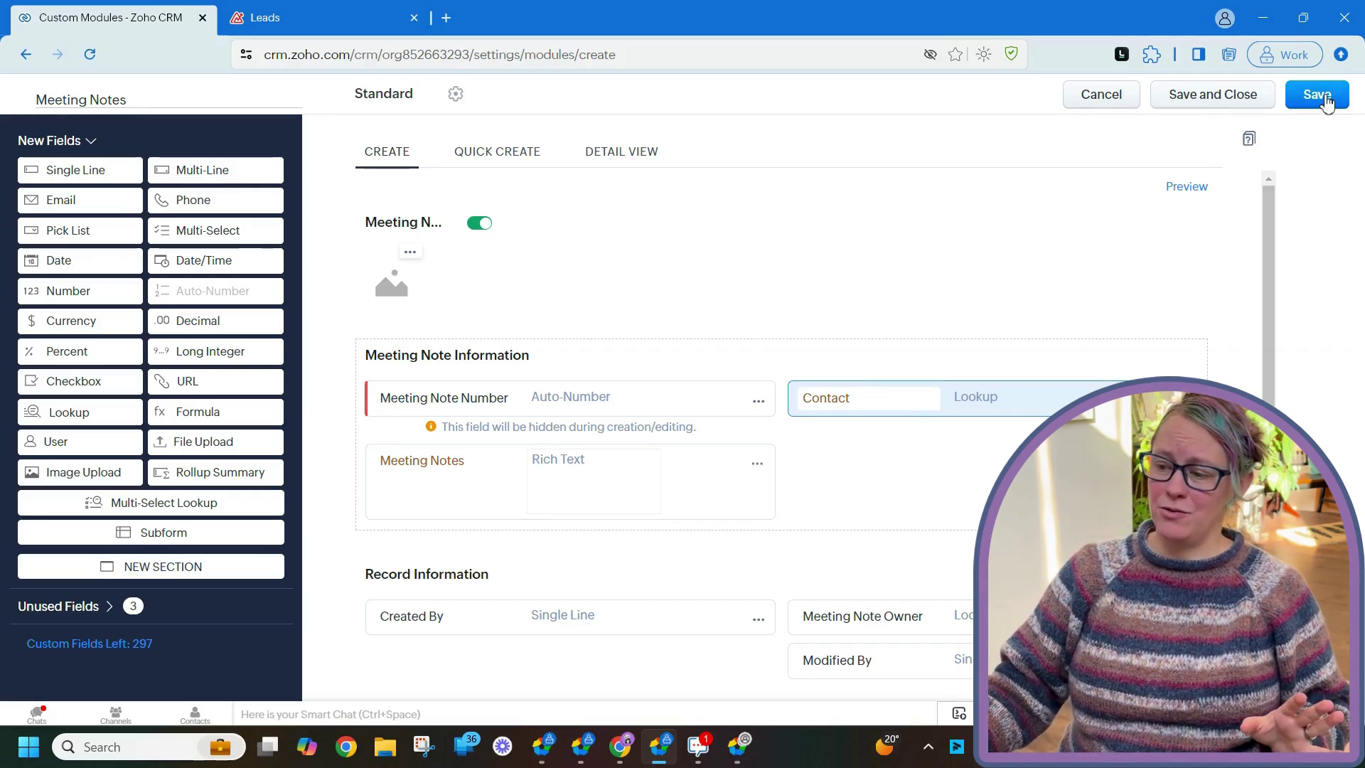
Save the module granting Standard and Sales Team profiles access, then go to Contacts.
click(1208, 100)
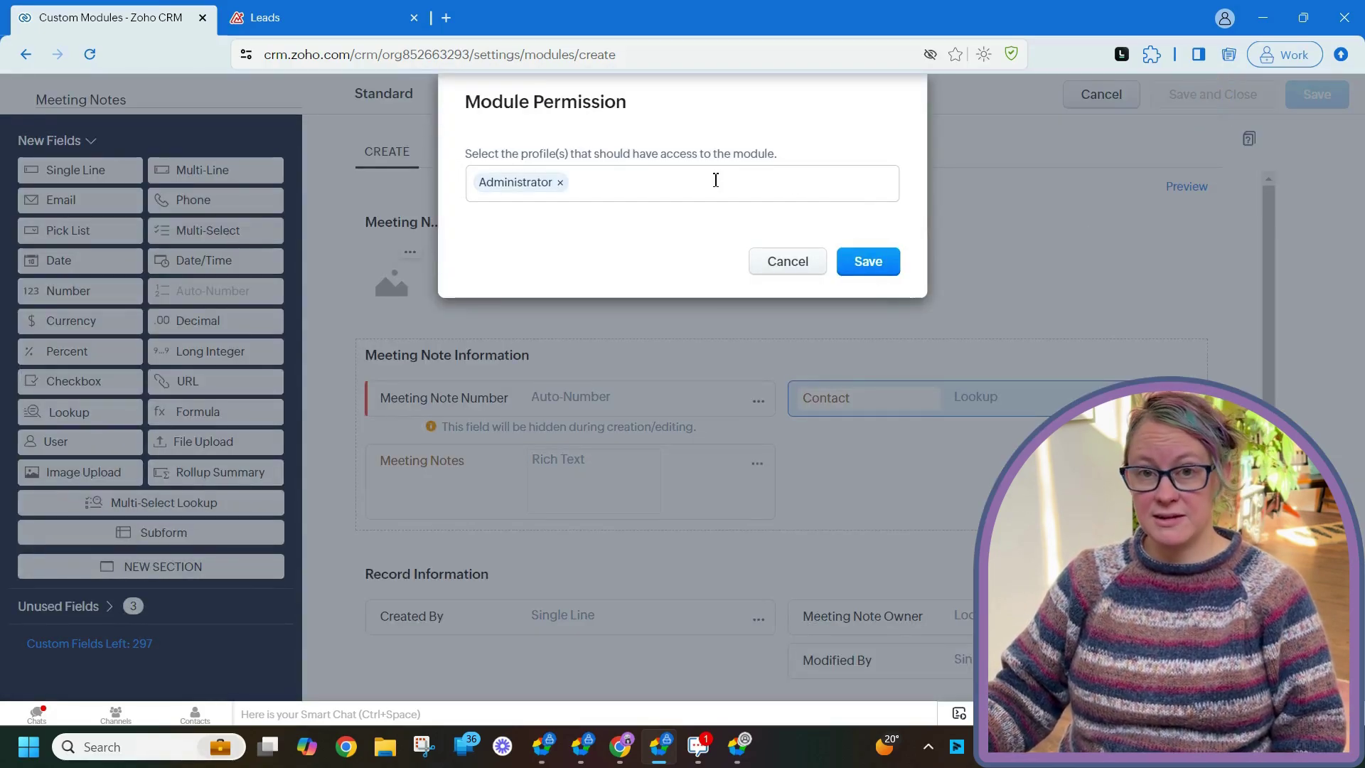
click(716, 180)
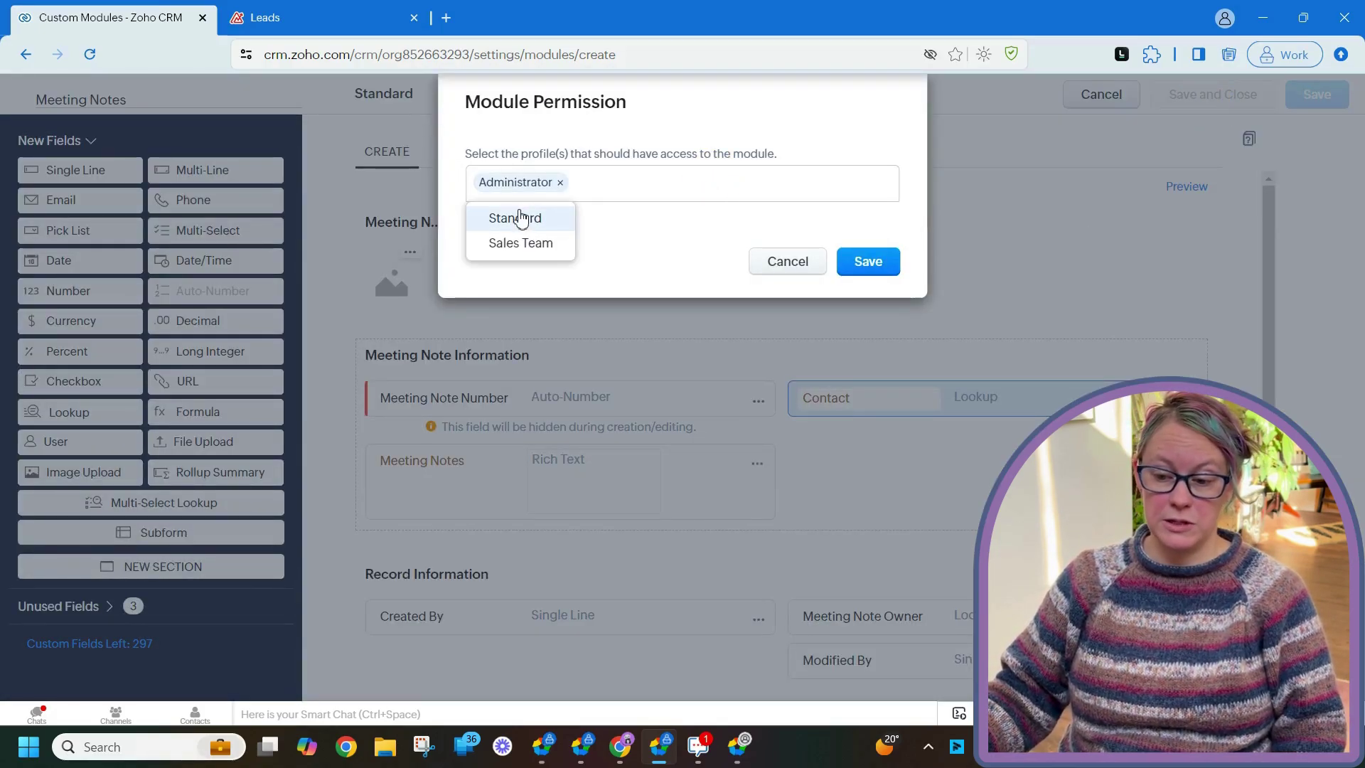
click(519, 218)
click(521, 218)
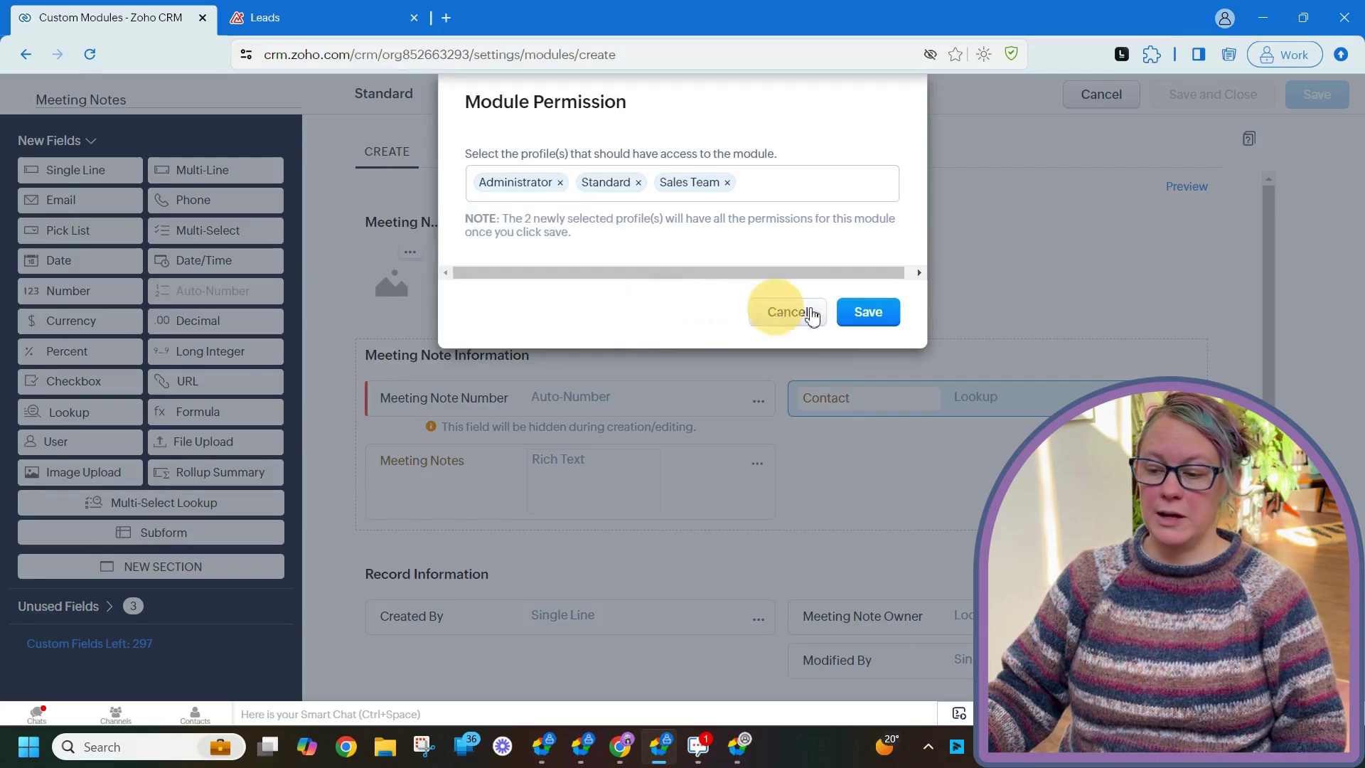
click(871, 312)
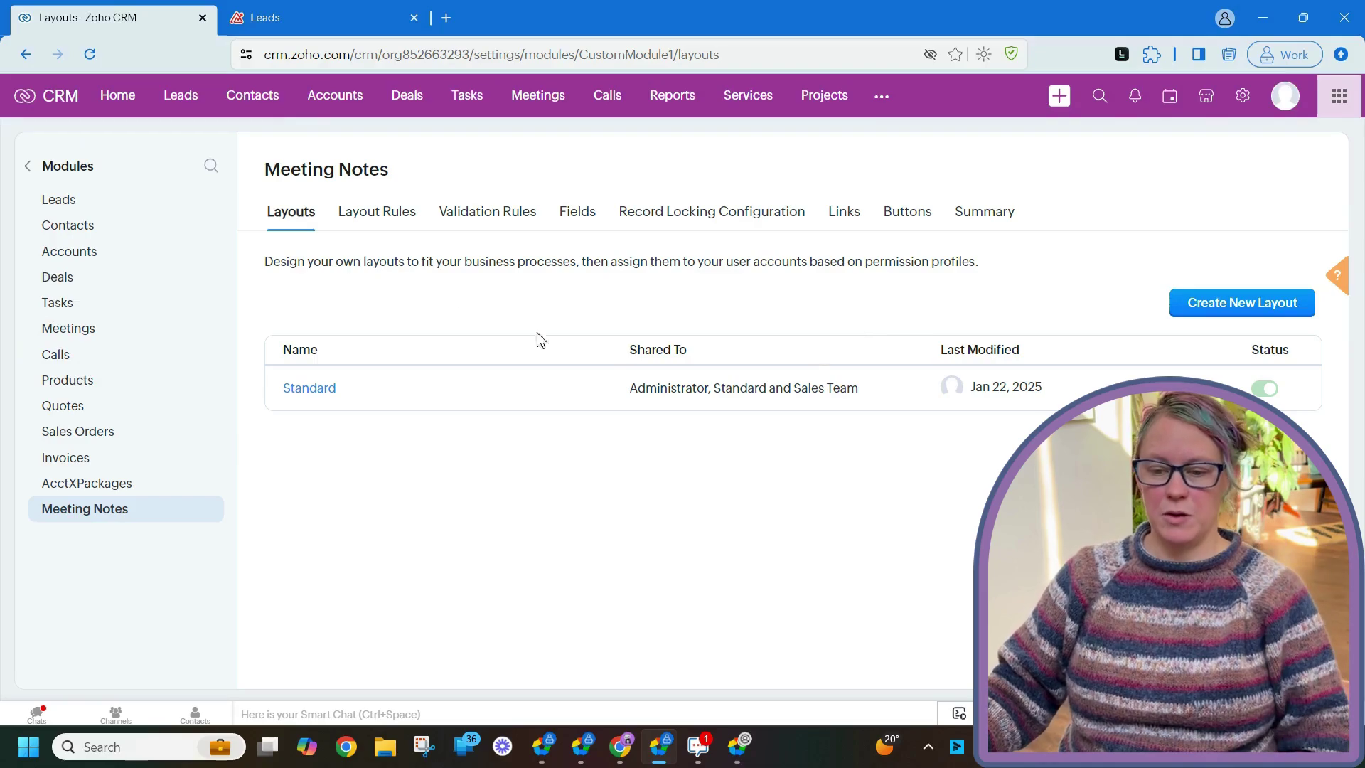
click(249, 95)
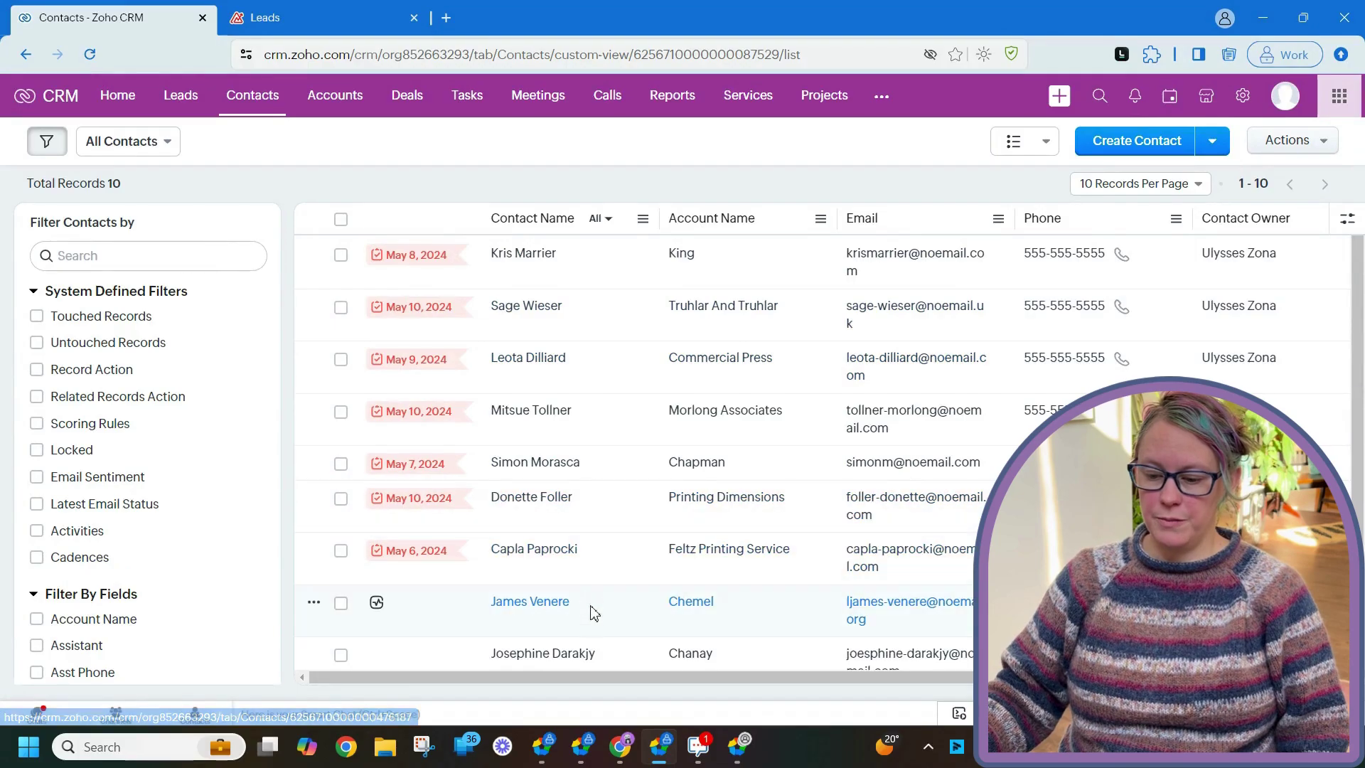
Open the contact's record and add a new meeting note from its Meeting Notes related list.
click(601, 604)
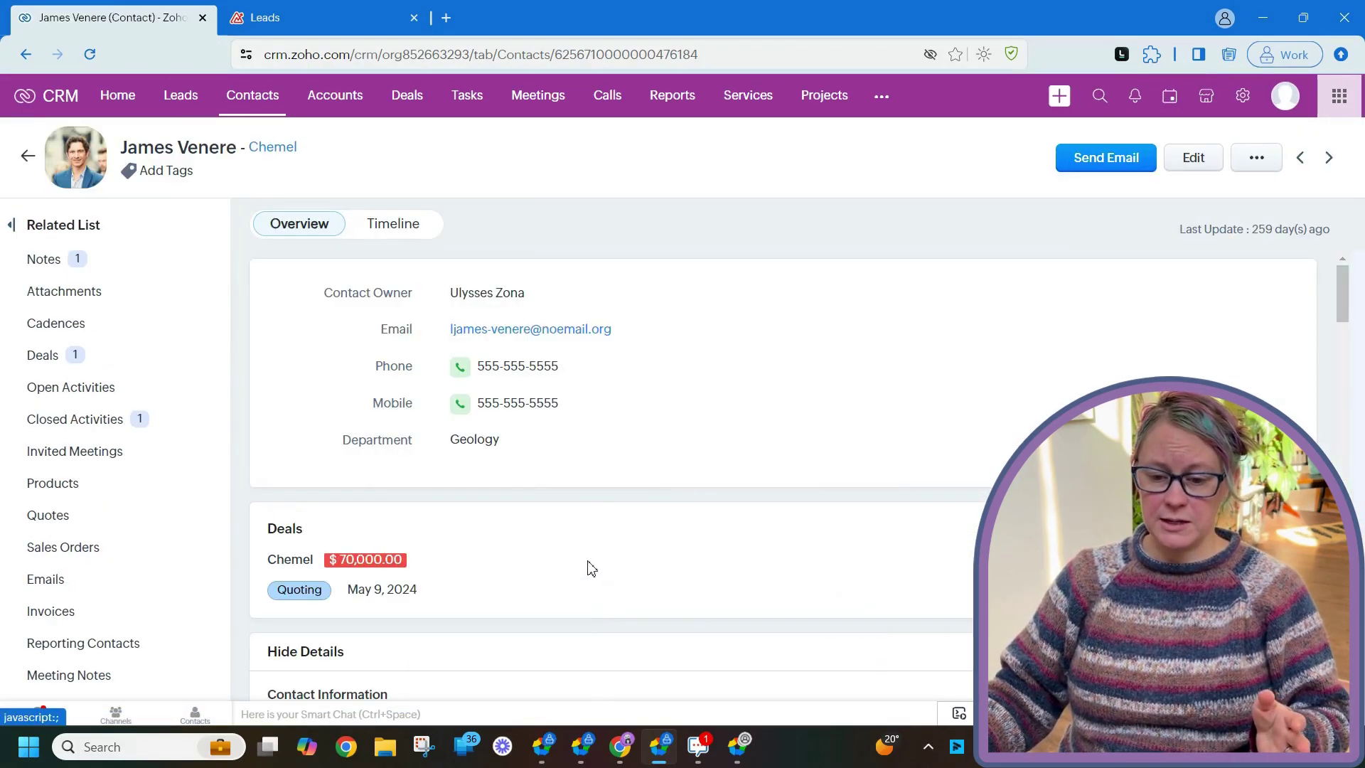
scroll(155, 380, down, 2)
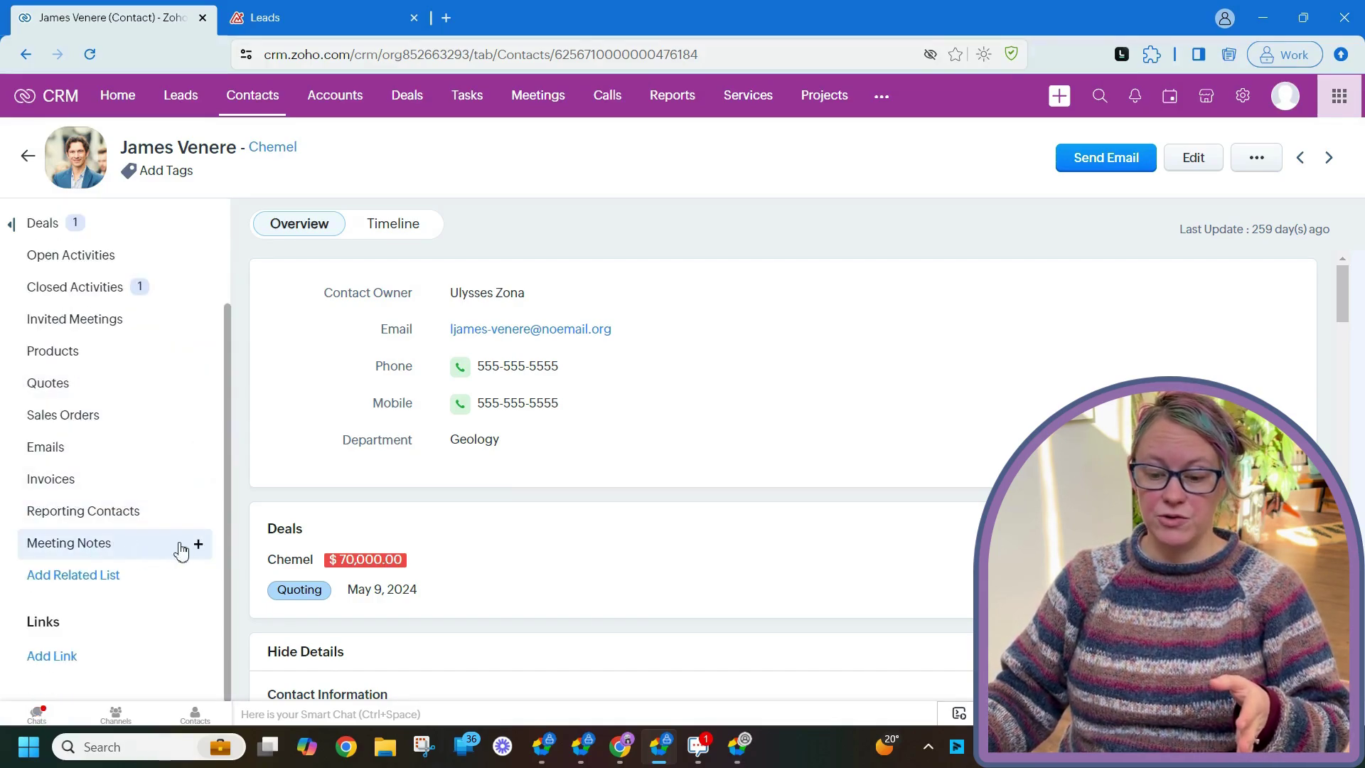
click(199, 544)
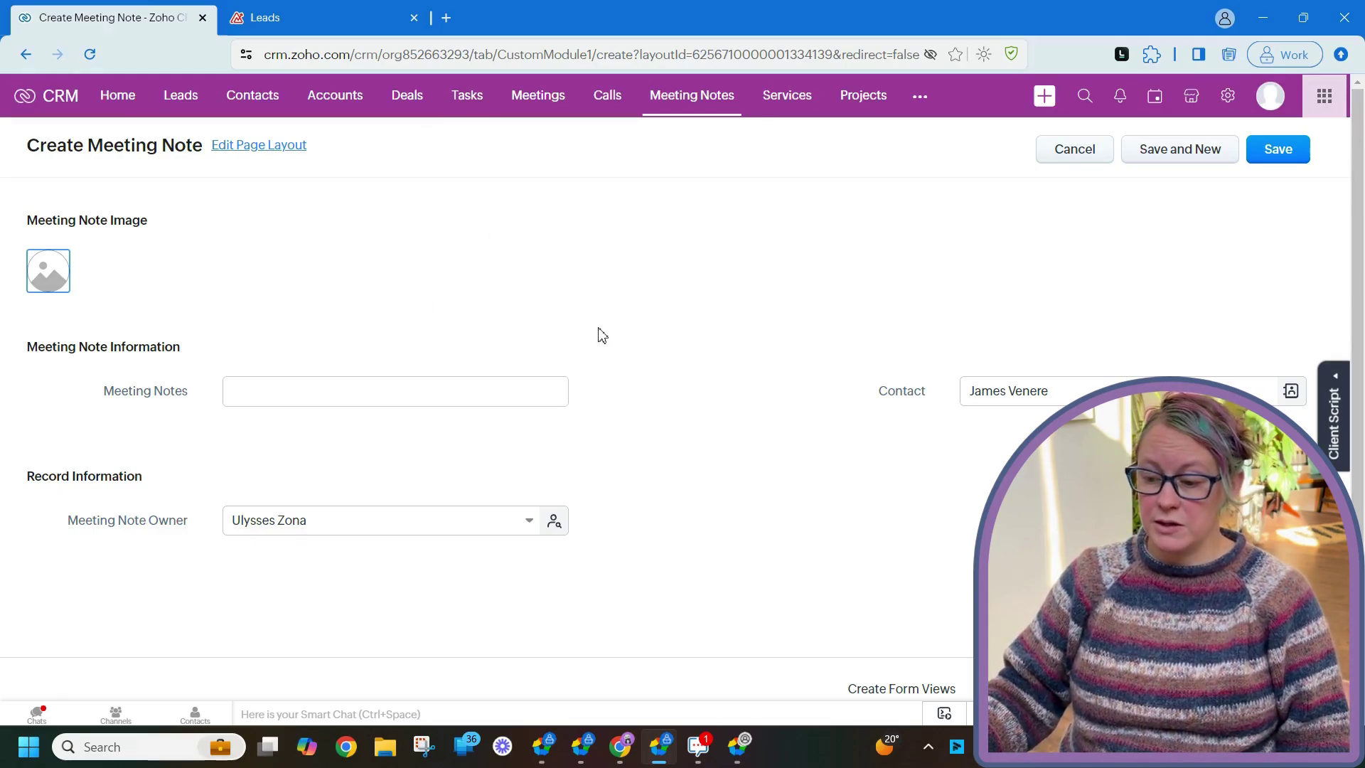
Write 'All the meeting notes' then star bullets 'important things' and 'more important things'.
click(406, 397)
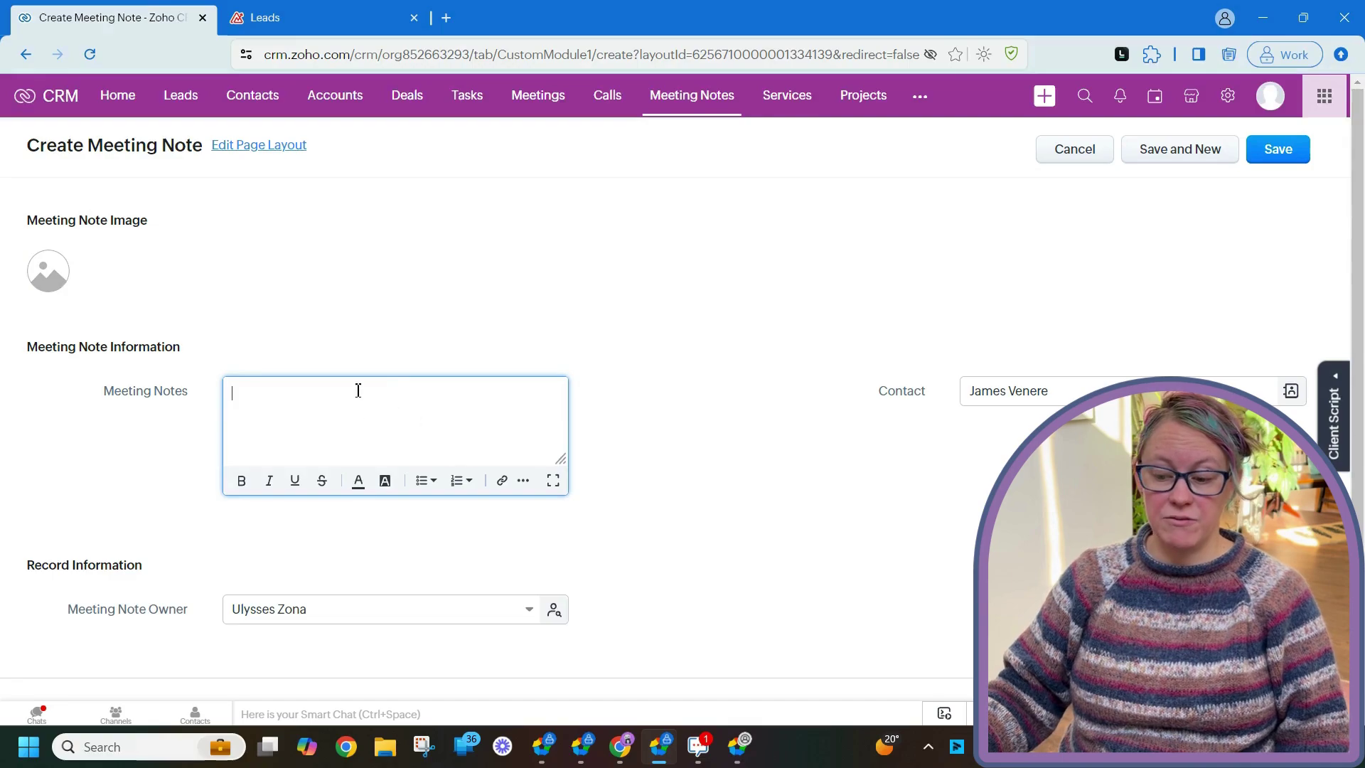
click(556, 484)
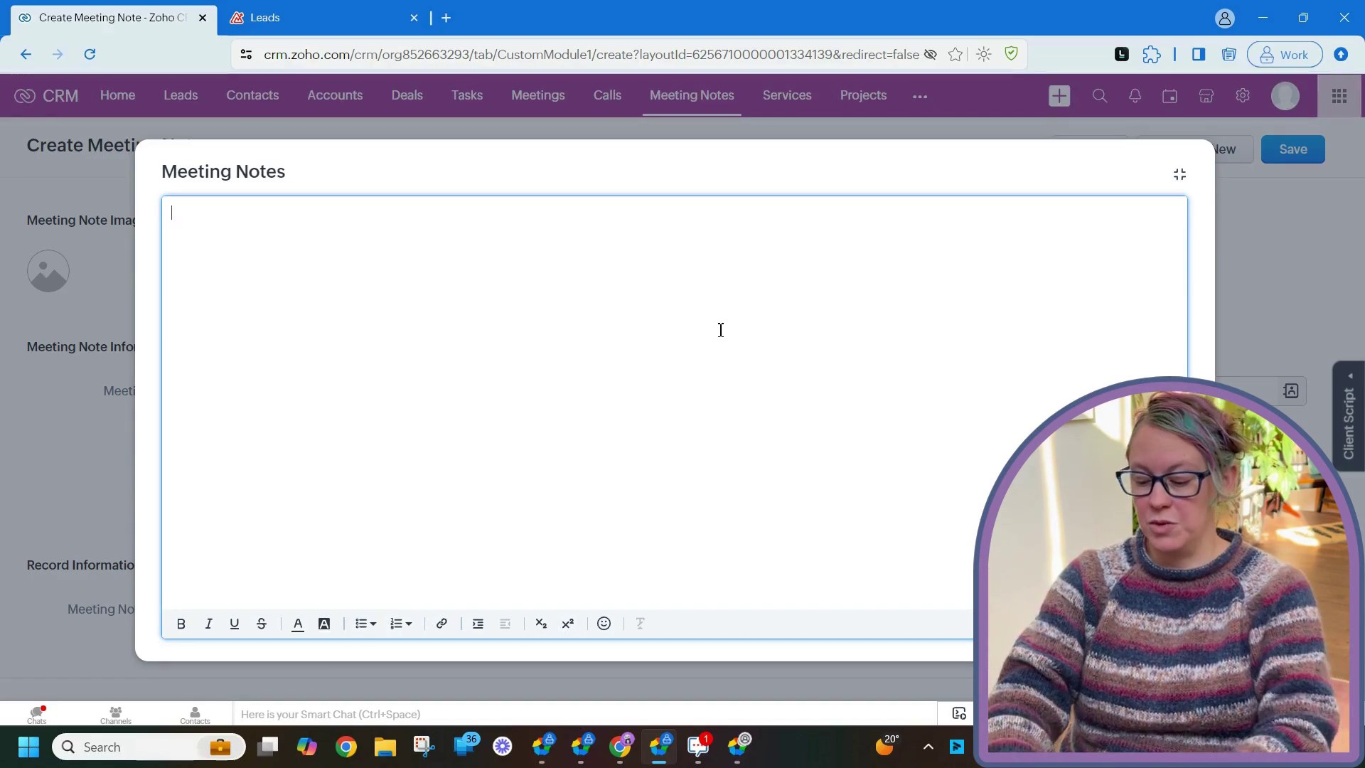
text(All the me)
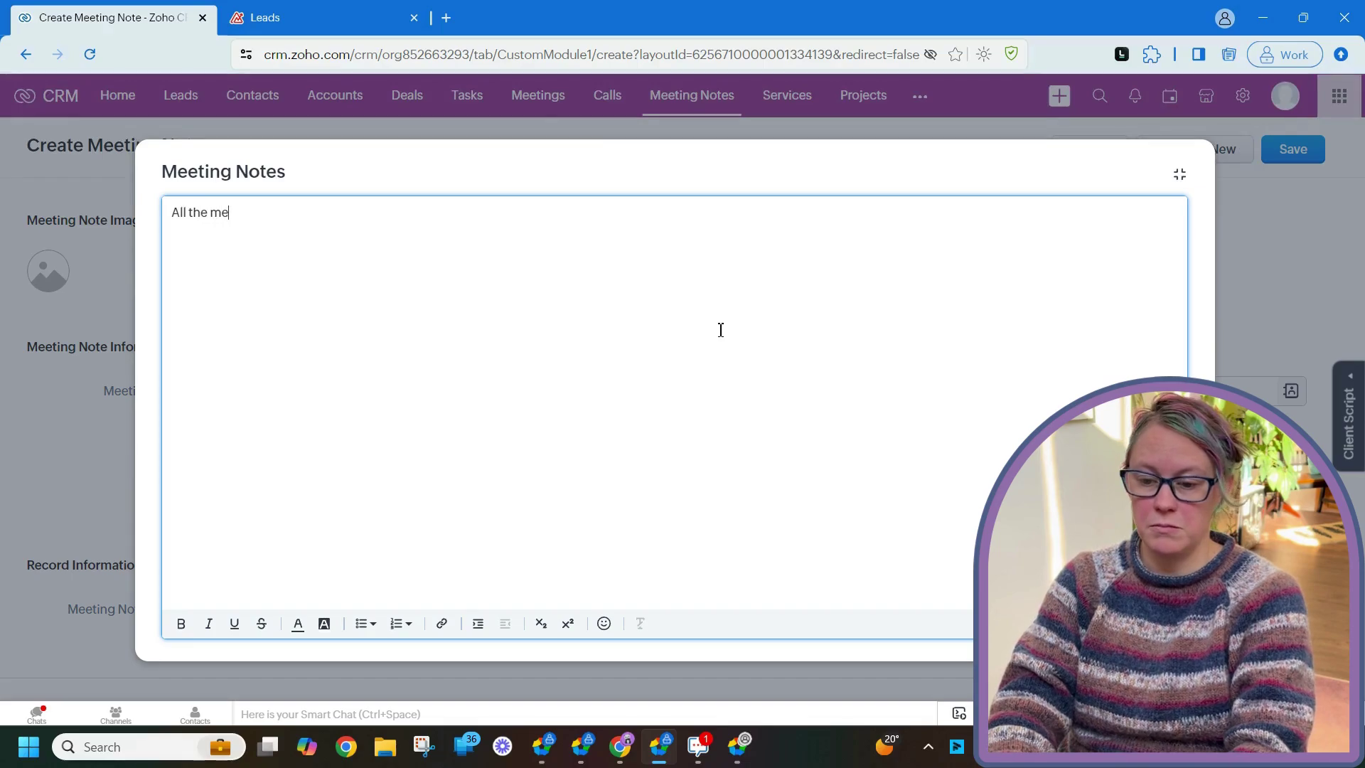
text(eting notes)
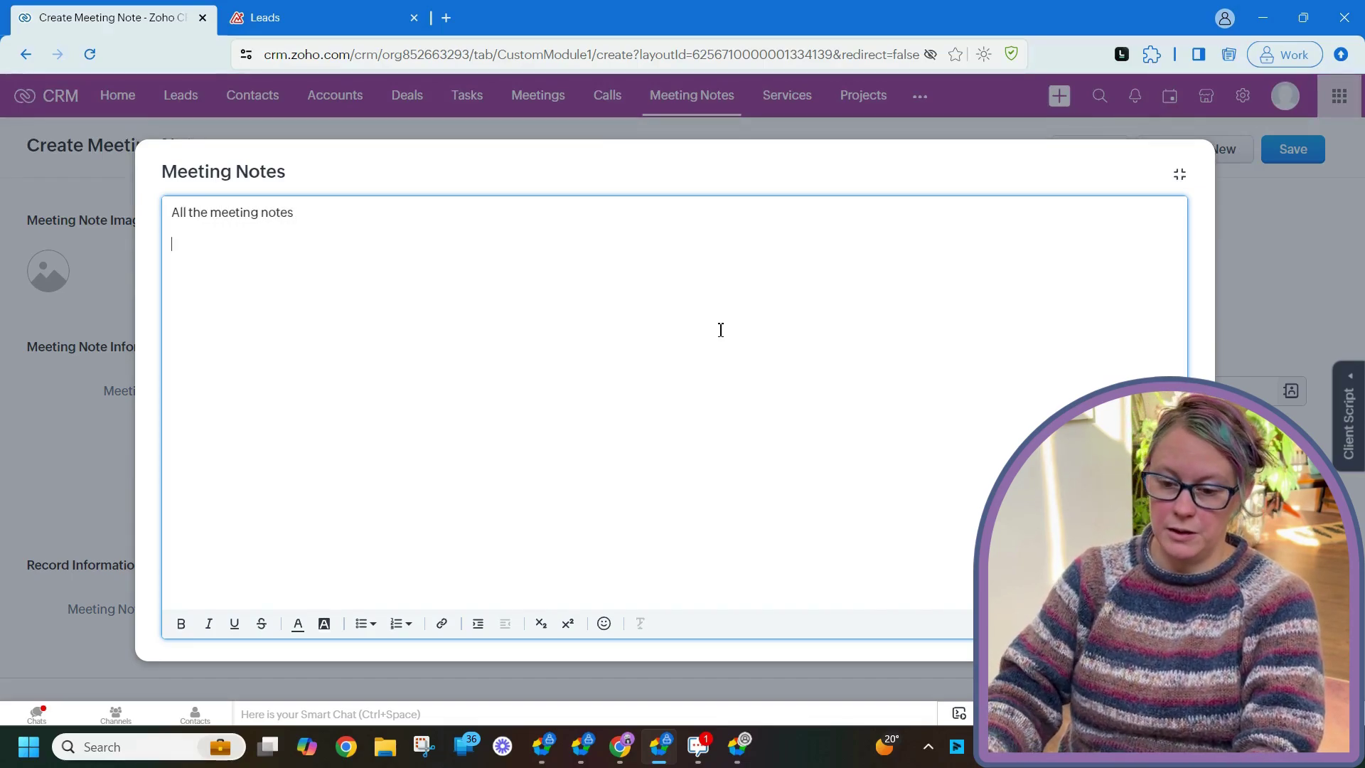
click(366, 625)
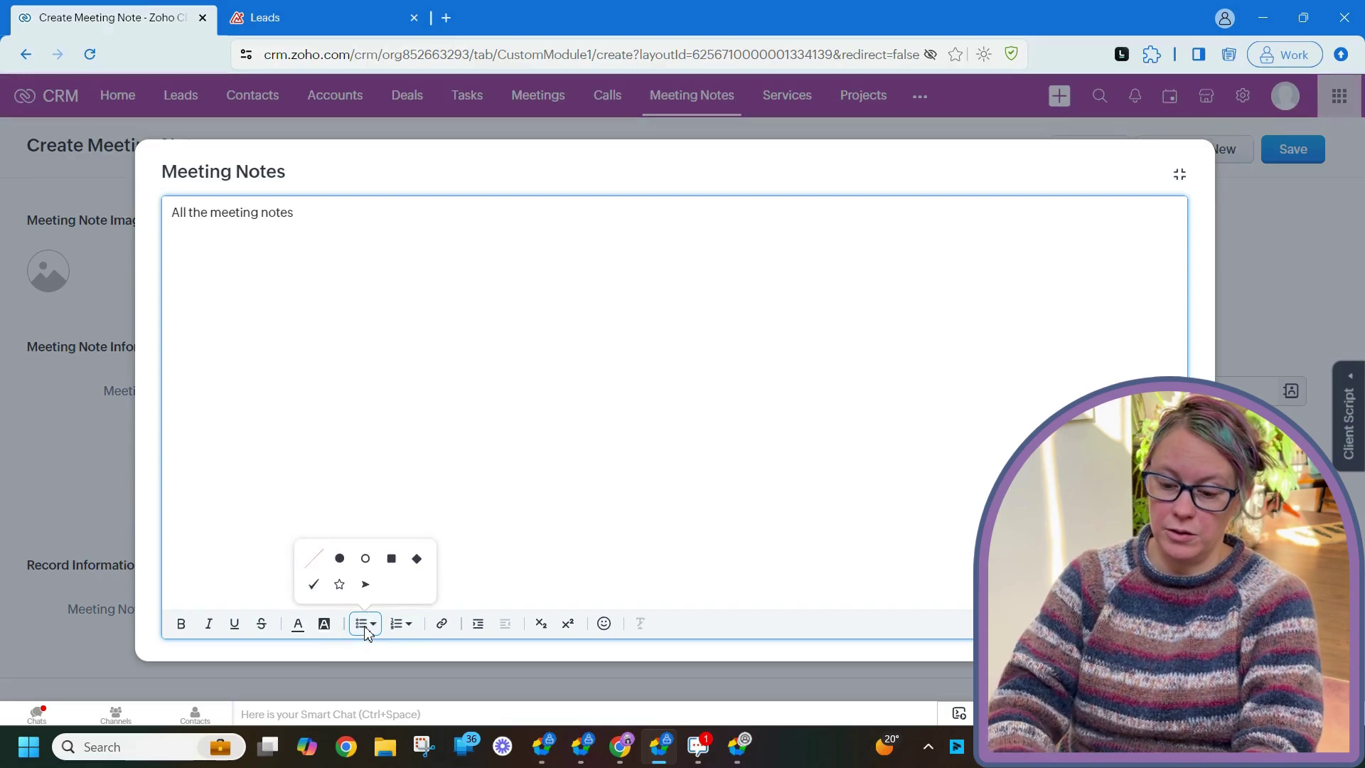
click(339, 584)
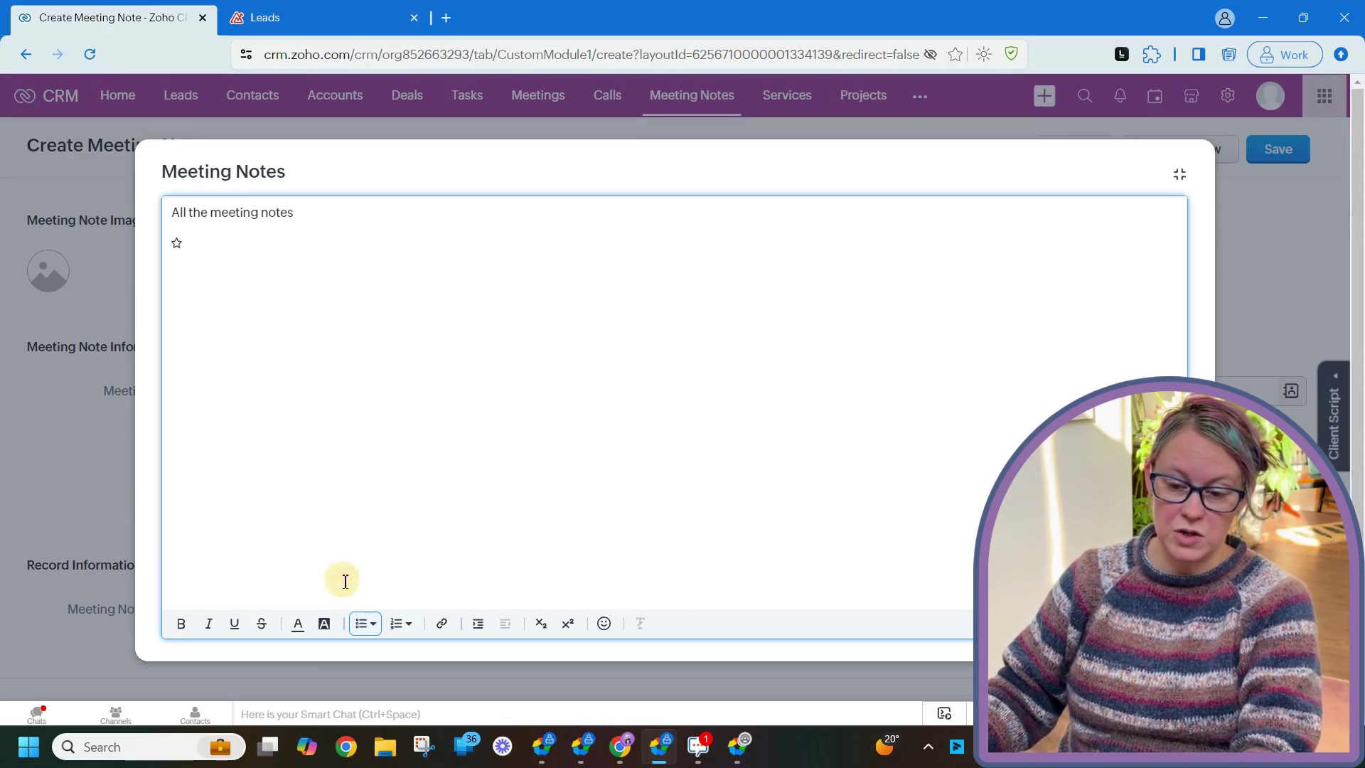
click(300, 255)
text(important things)
key(Return)
text(more important thing)
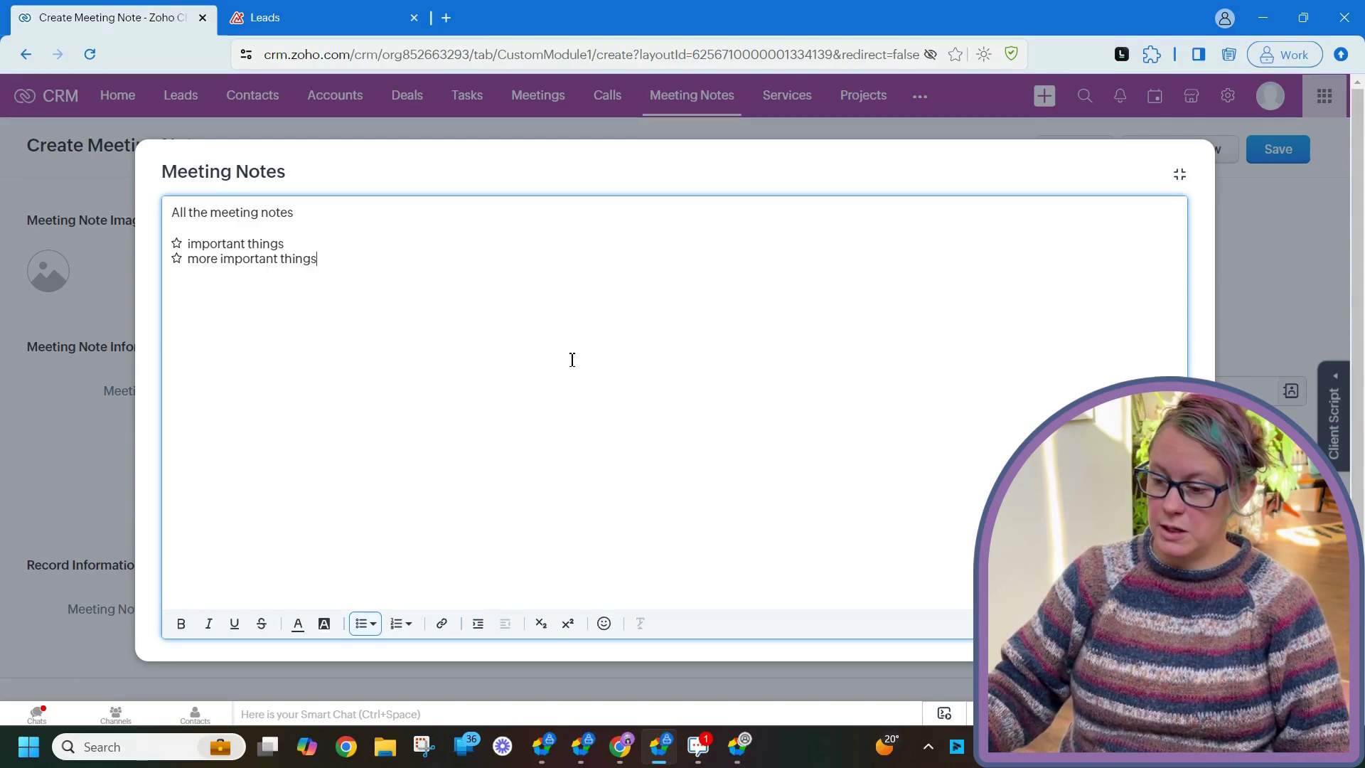
click(1180, 175)
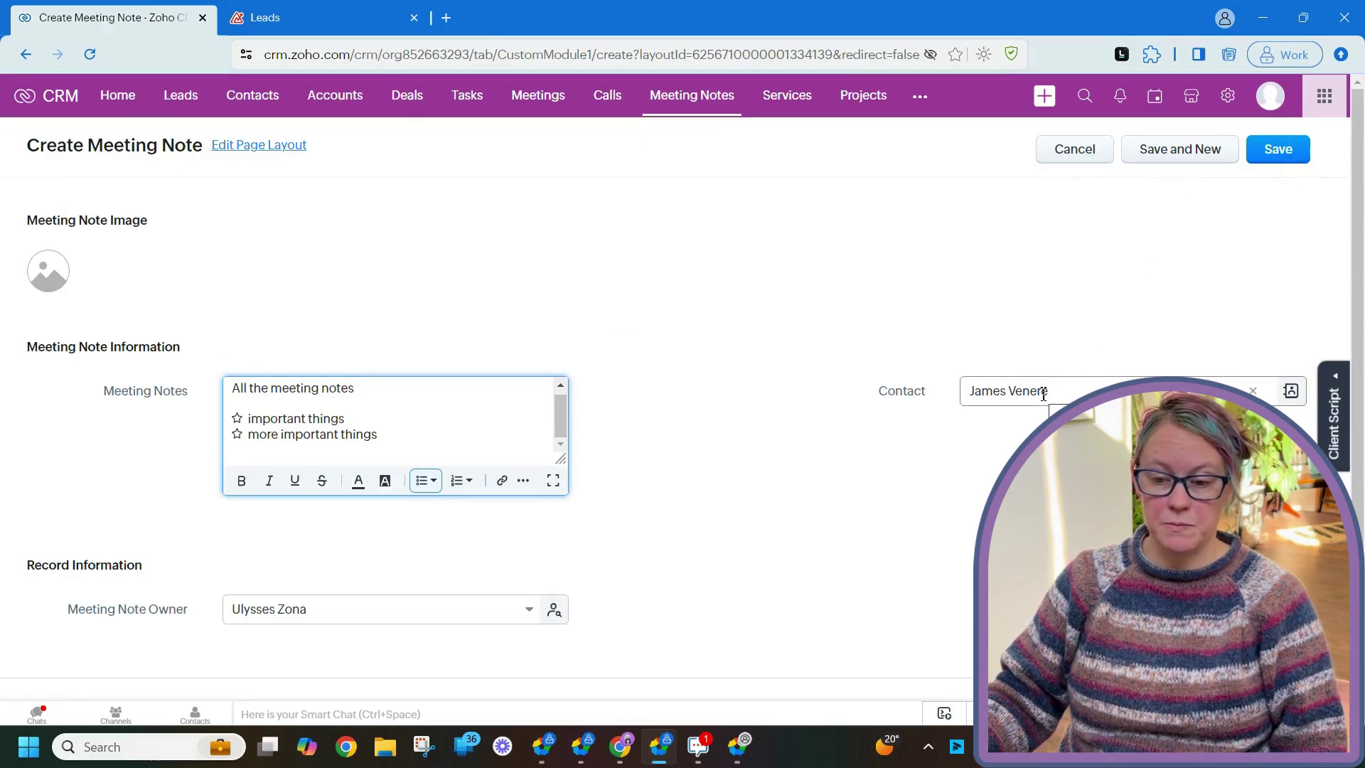
Save the note and add a Created Time column to the contact's Meeting Notes list.
click(1284, 150)
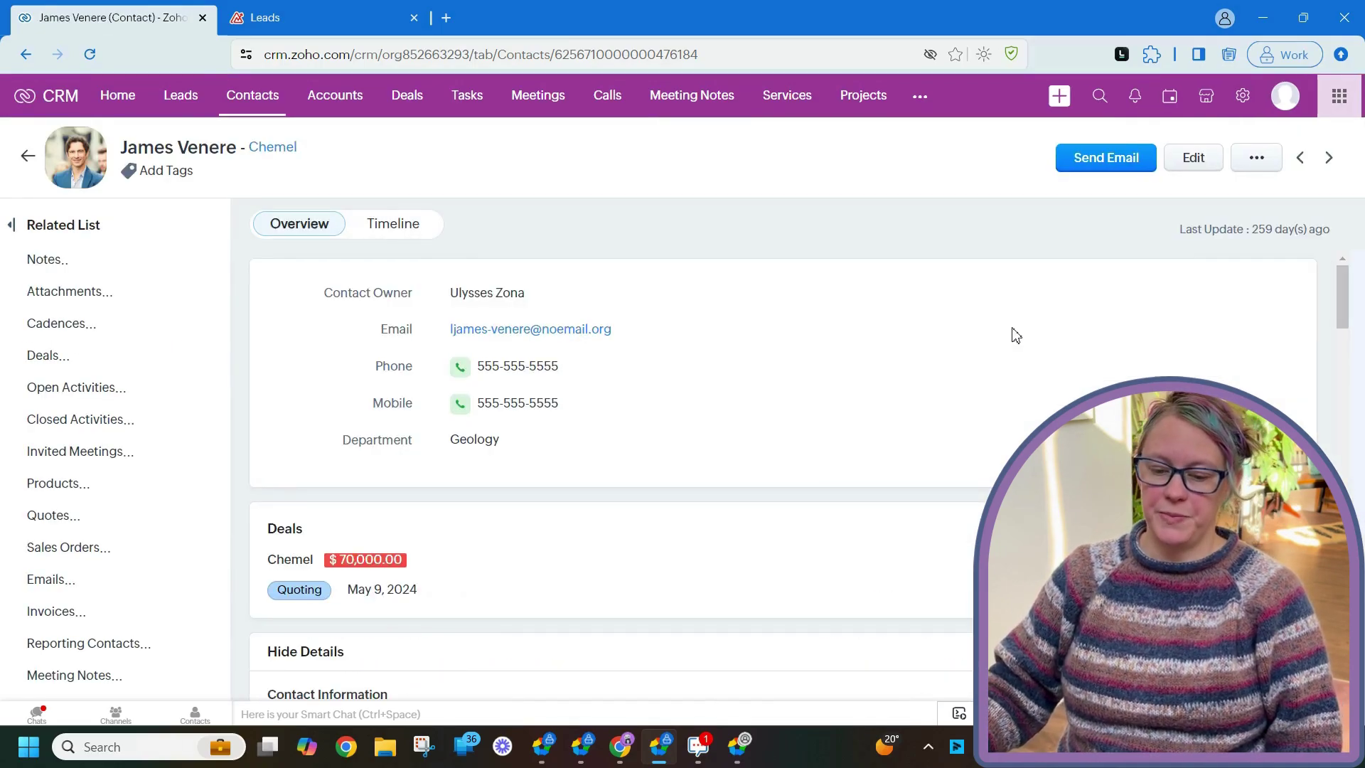
scroll(988, 359, down, 15)
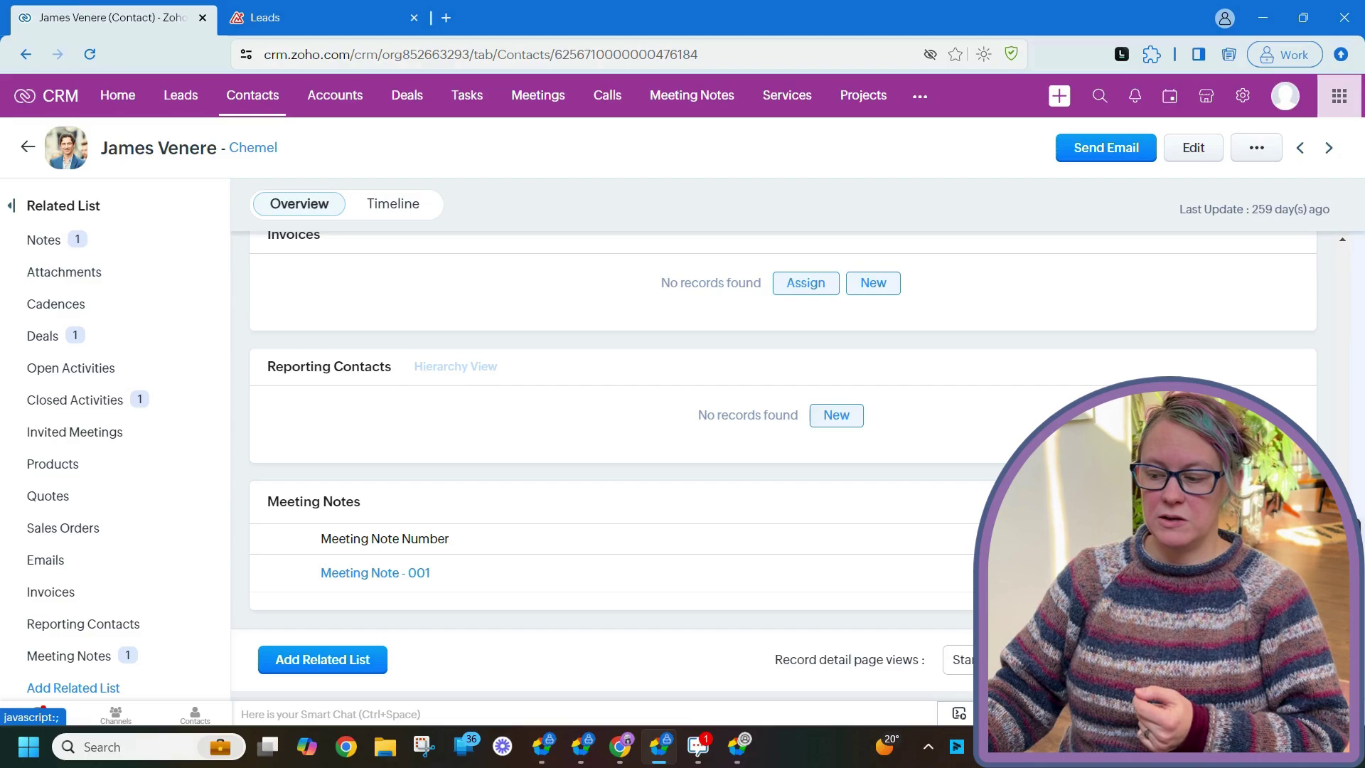
click(1287, 499)
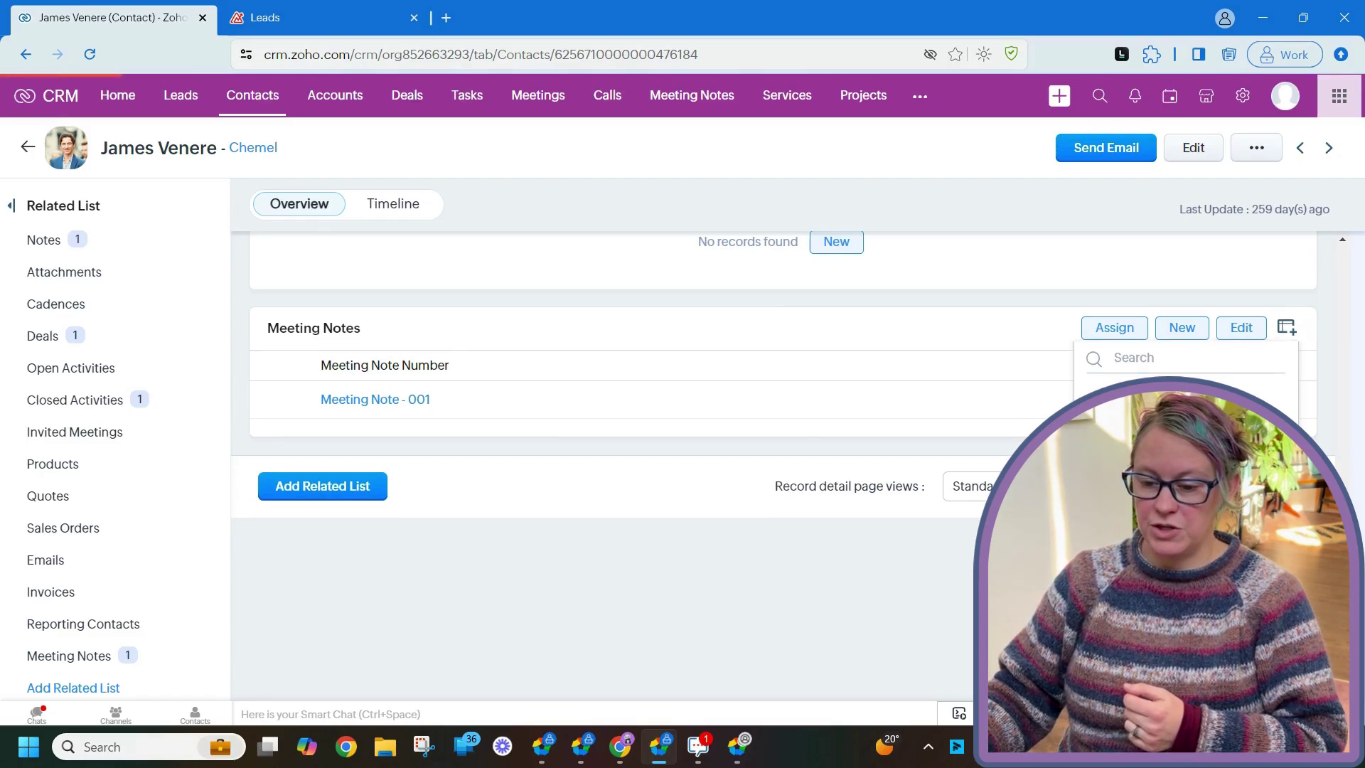
click(1137, 398)
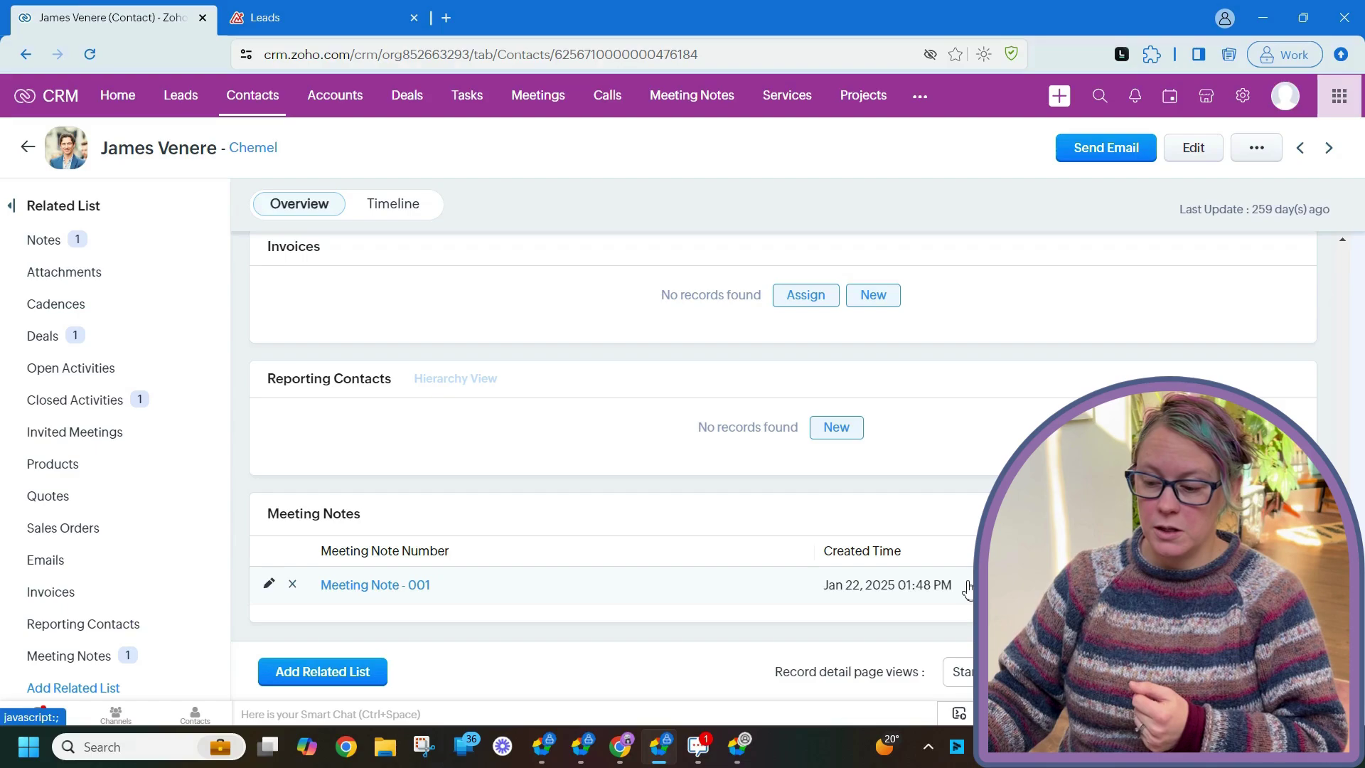
Open Meeting Note - 001 from the contact's related list and review its starred notes and linked contact.
click(397, 590)
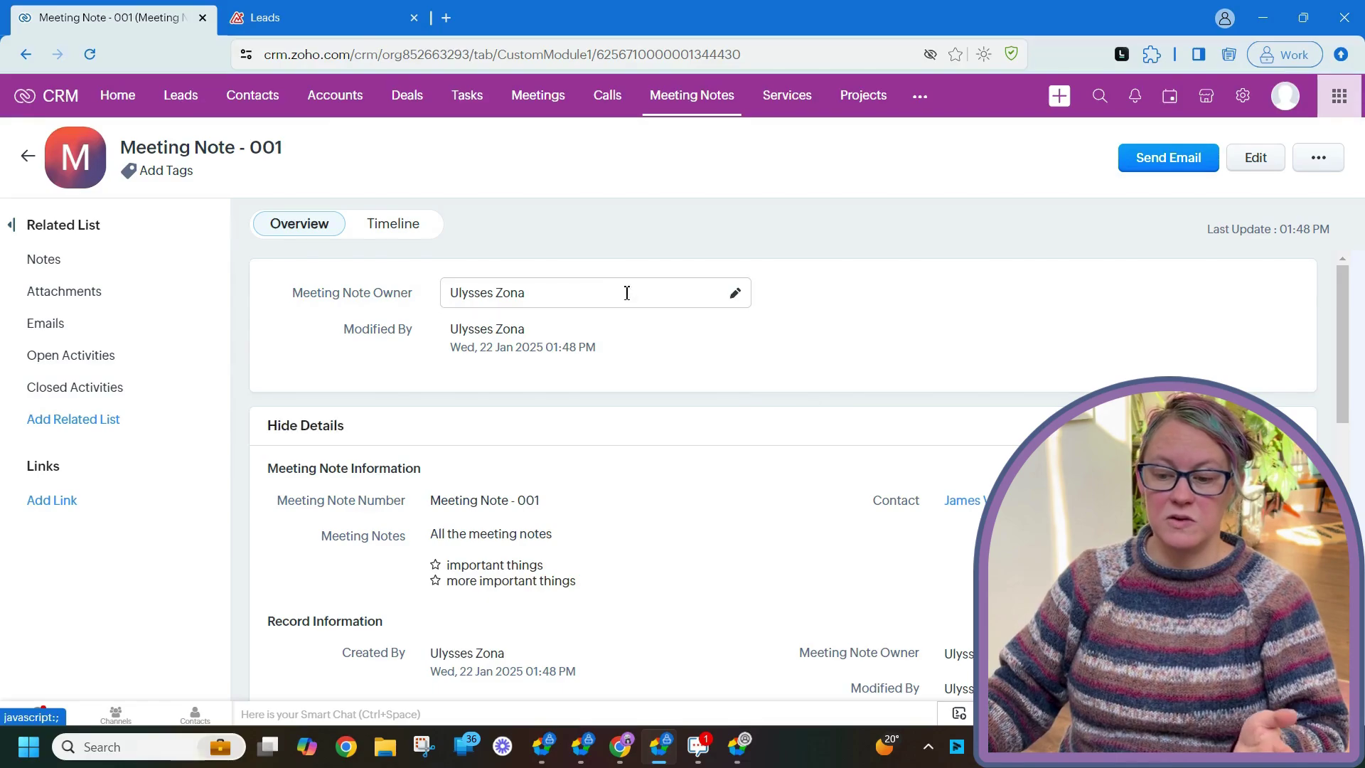
mouse_move(539, 300)
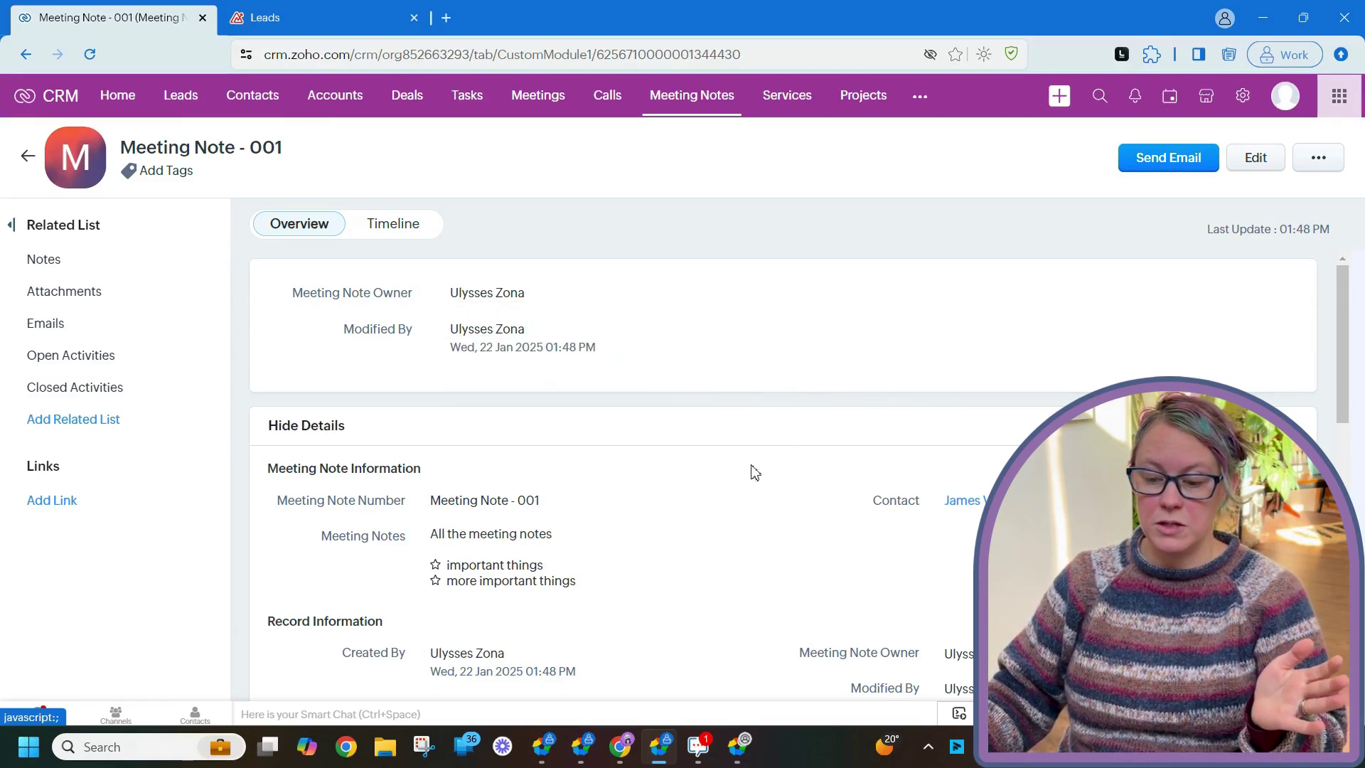
scroll(750, 469, down, 2)
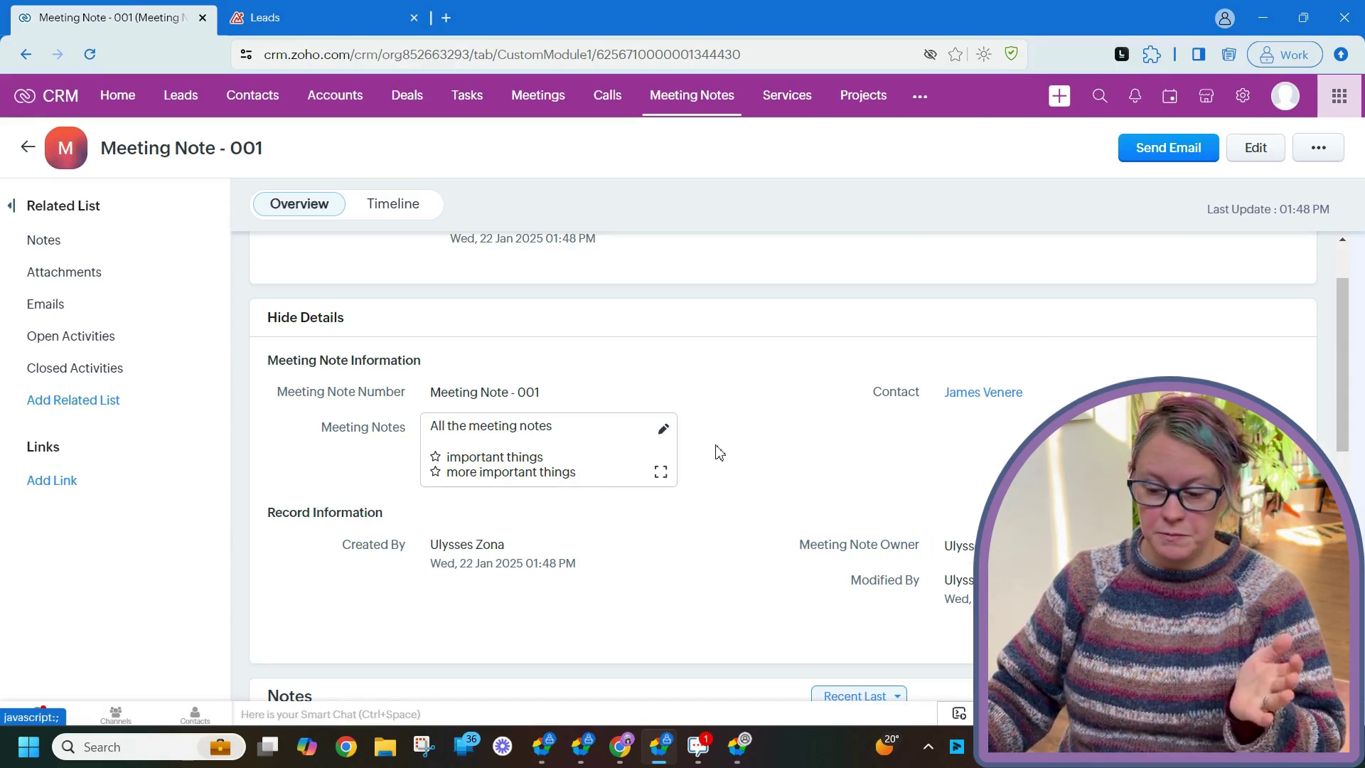
scroll(718, 458, up, 2)
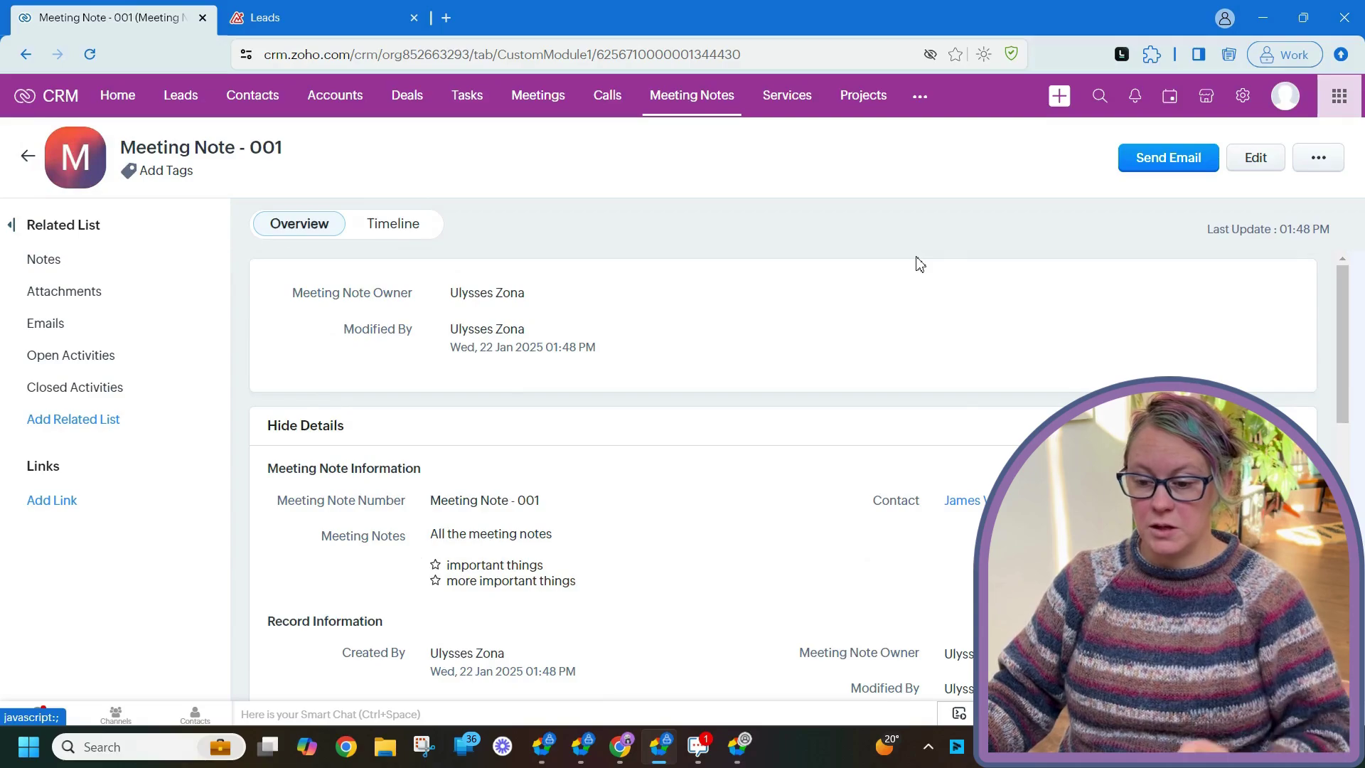